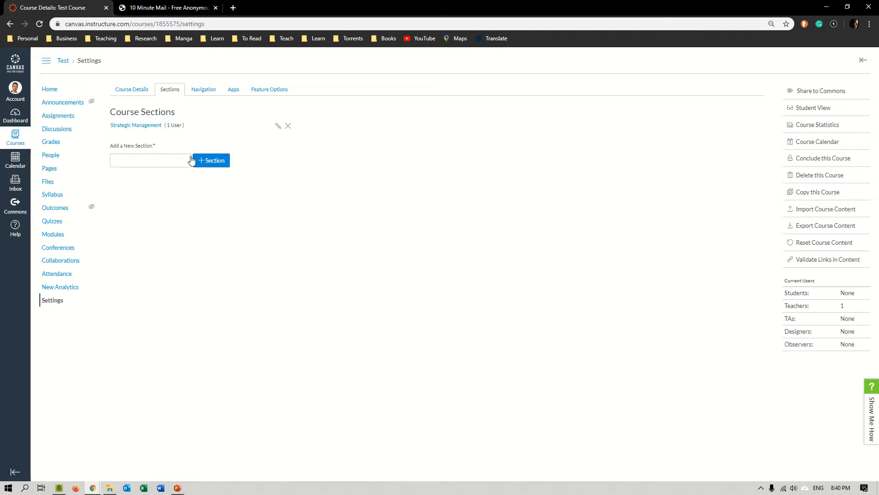
In the course settings, rename the Strategic Management section to Group 1 and add a new section named Group 2
{"action": "left_click", "coordinate": [53, 302]}
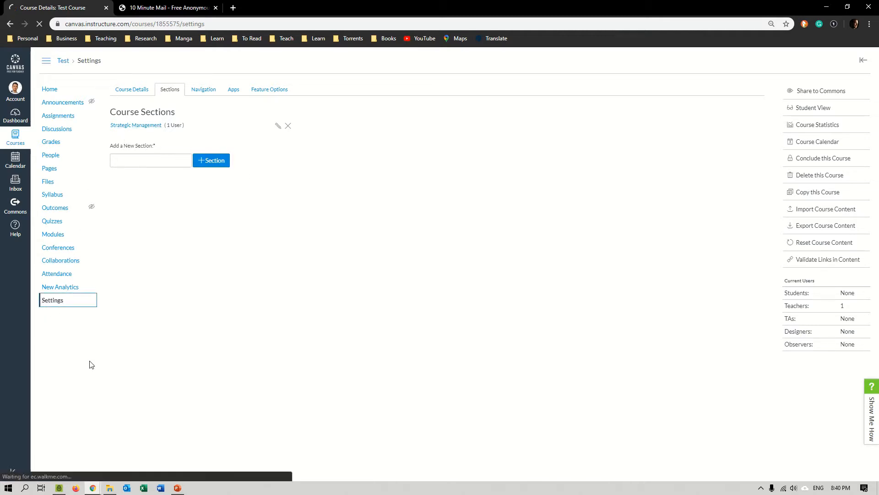
{"action": "left_click", "coordinate": [135, 87]}
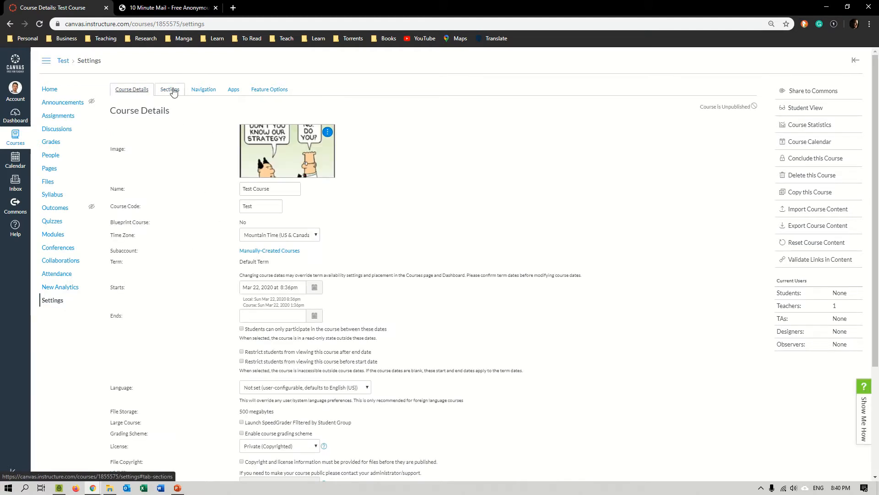
{"action": "left_click", "coordinate": [174, 89]}
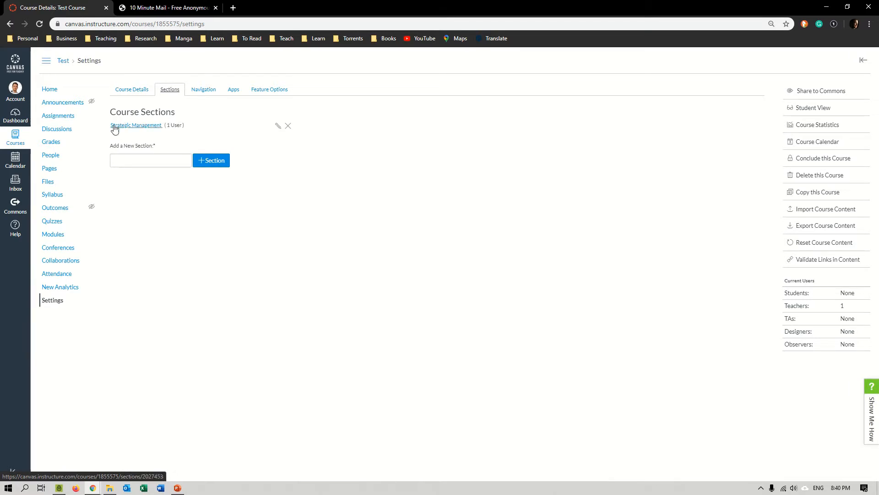
{"action": "left_click", "coordinate": [279, 128]}
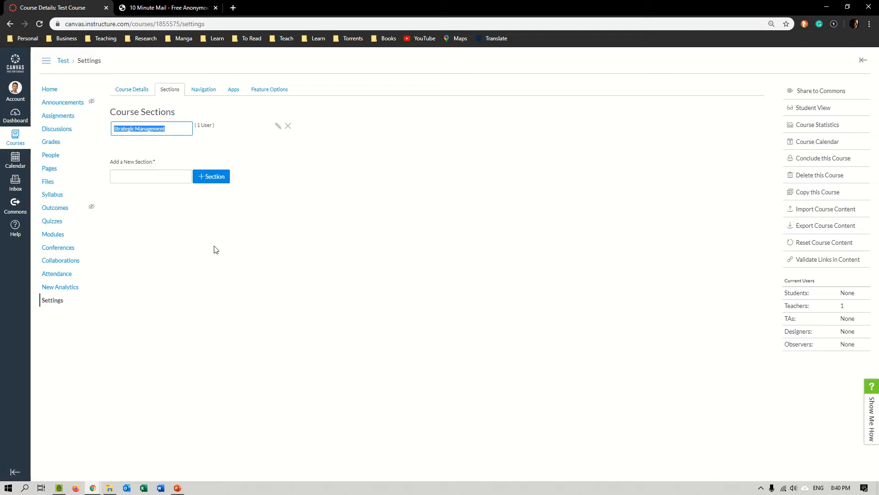
{"action": "type", "text": "Group 1"}
{"action": "key", "text": "Return"}
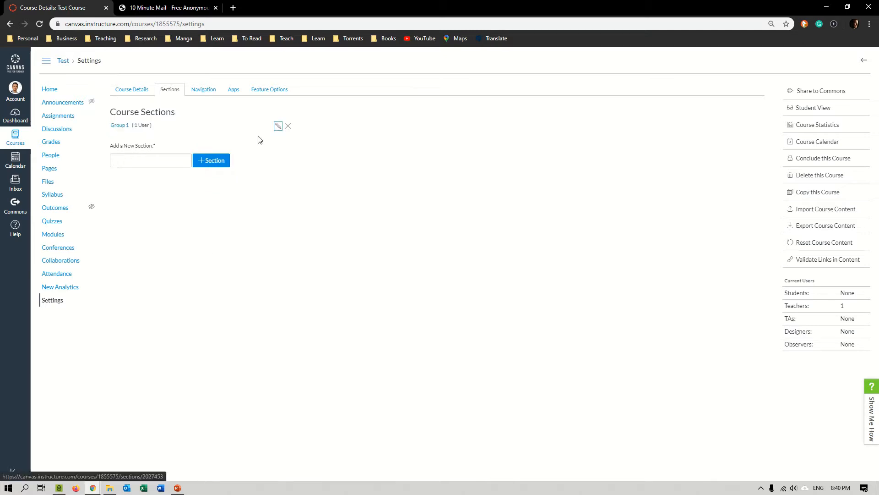
{"action": "left_click", "coordinate": [189, 164]}
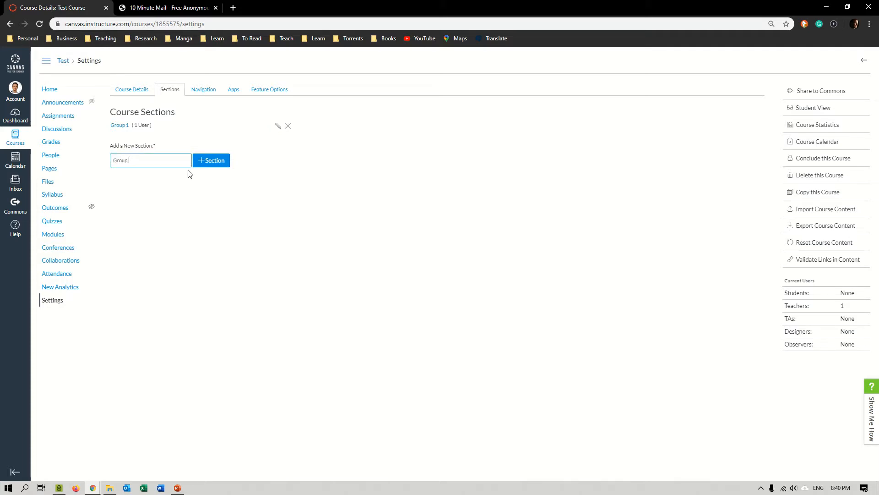
{"action": "left_click", "coordinate": [220, 163]}
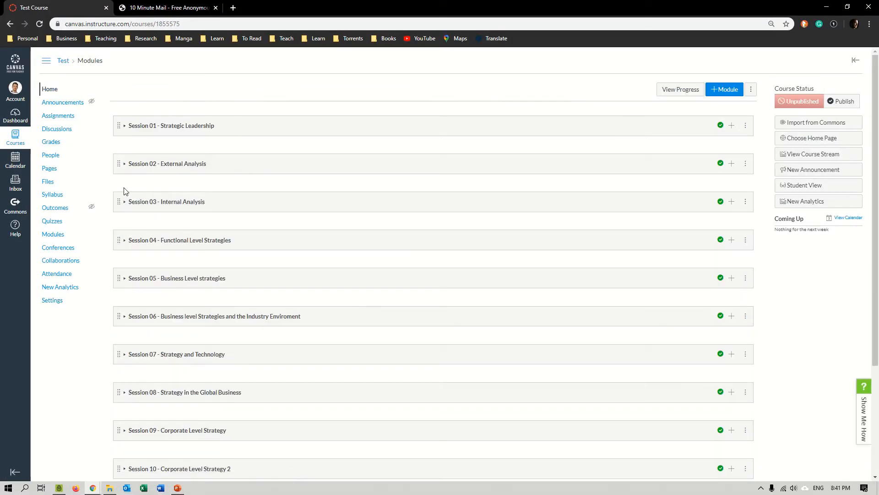
Open the course's People page
{"action": "left_click", "coordinate": [56, 160]}
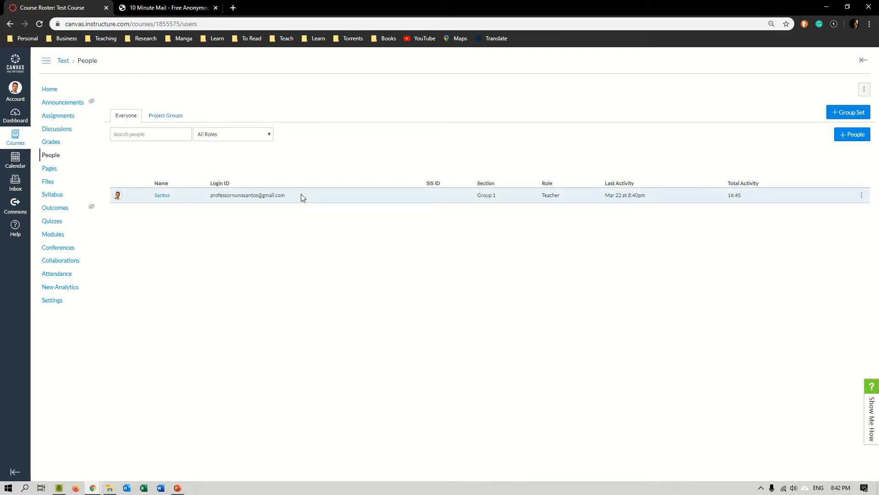
{"action": "left_click_drag", "start_coordinate": [576, 3], "coordinate": [1, 138]}
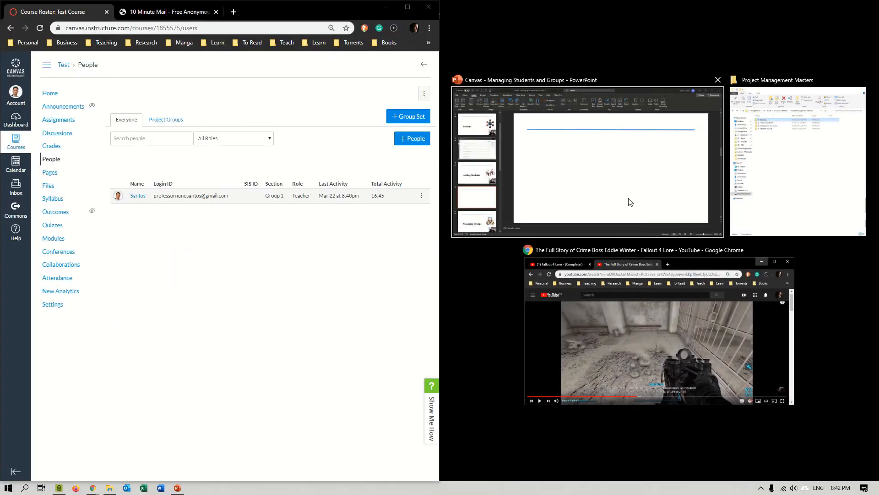
{"action": "left_click", "coordinate": [812, 182]}
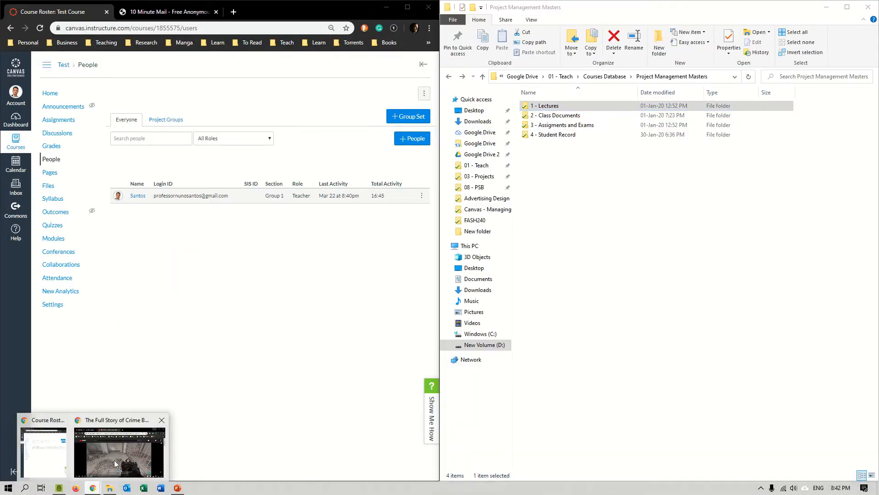
{"action": "left_click", "coordinate": [407, 7]}
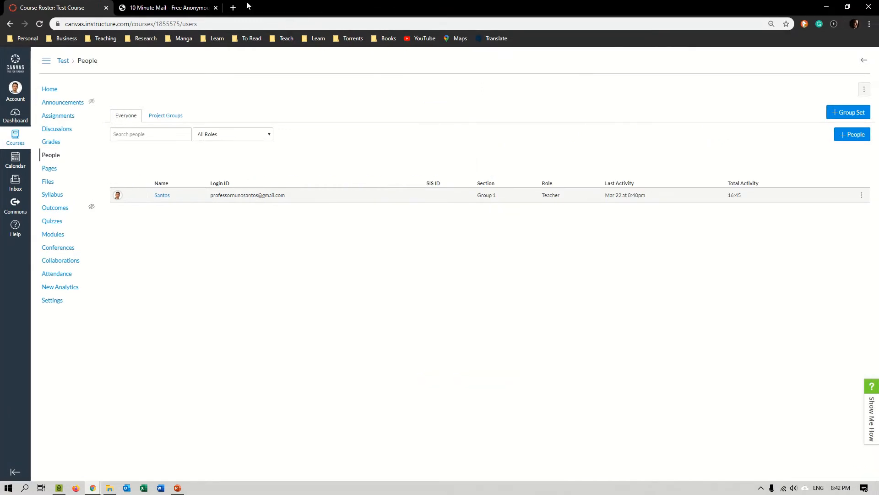
Switch to 10 Minute Mail, extend the temporary mailbox by 10 minutes and copy its e-mail address
{"action": "left_click", "coordinate": [190, 9]}
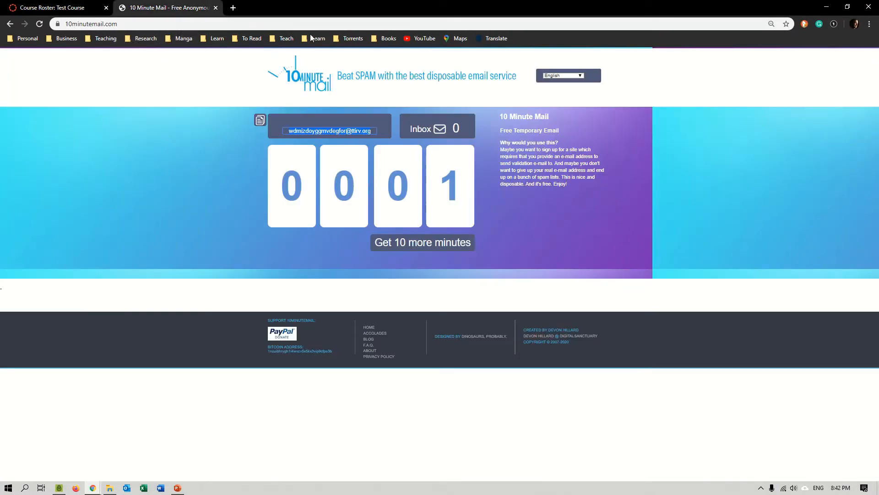
{"action": "left_click", "coordinate": [423, 245]}
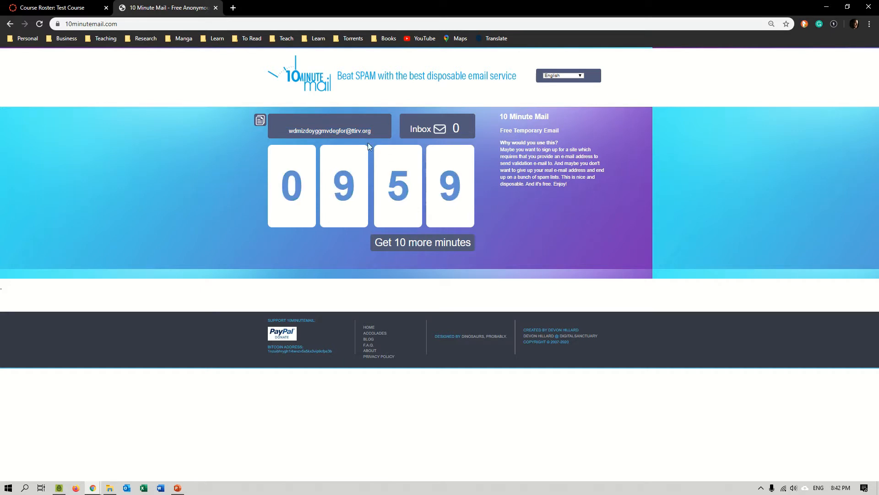
{"action": "left_click_drag", "start_coordinate": [373, 129], "coordinate": [283, 138]}
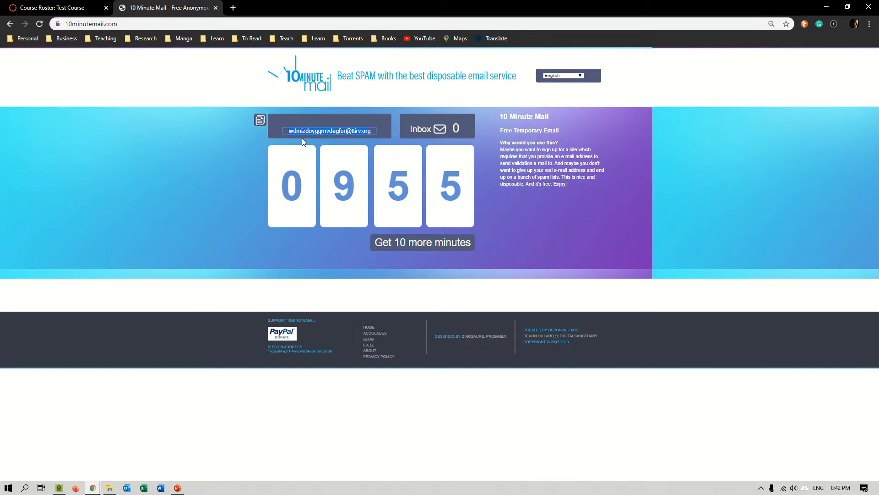
{"action": "key", "text": "ctrl+c"}
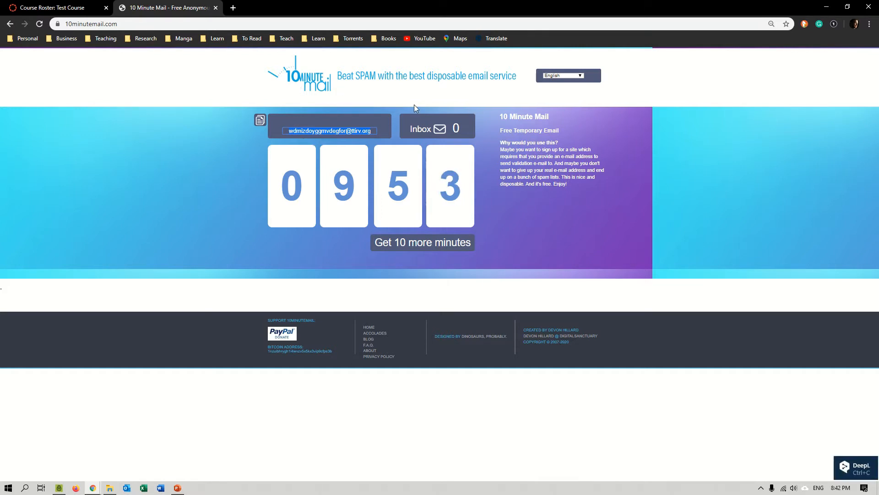
Back in Canvas, start adding a person to the course by Email Address and paste the copied temporary address
{"action": "left_click", "coordinate": [75, 8]}
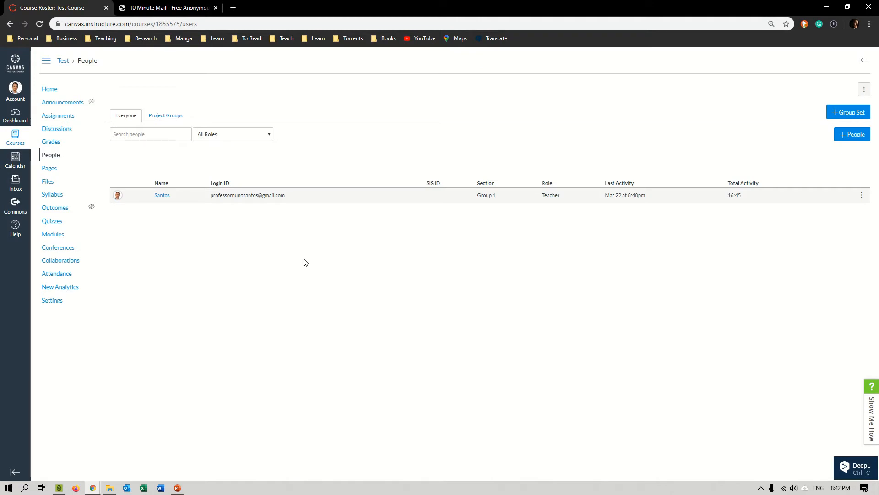
{"action": "left_click", "coordinate": [851, 134]}
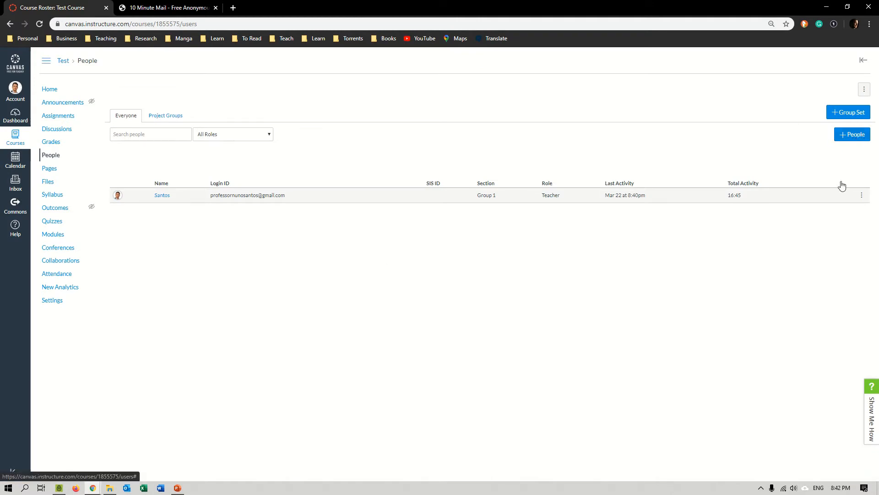
{"action": "left_click", "coordinate": [566, 145]}
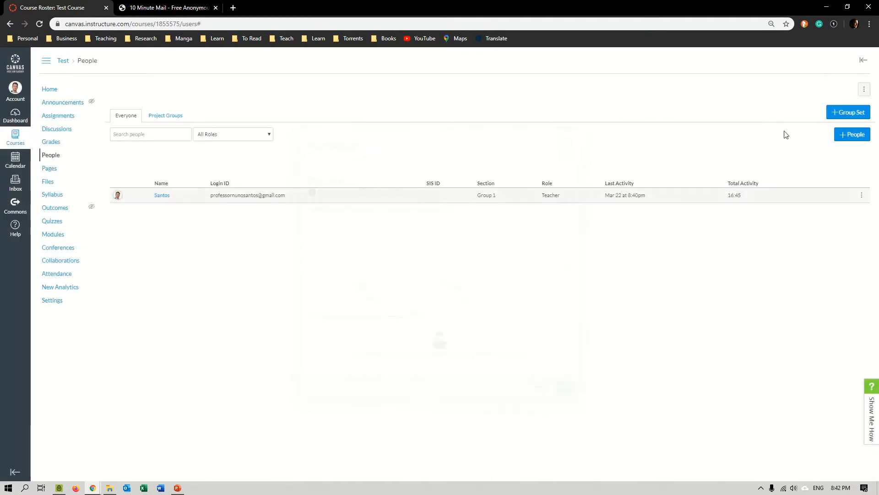
{"action": "left_click", "coordinate": [851, 135]}
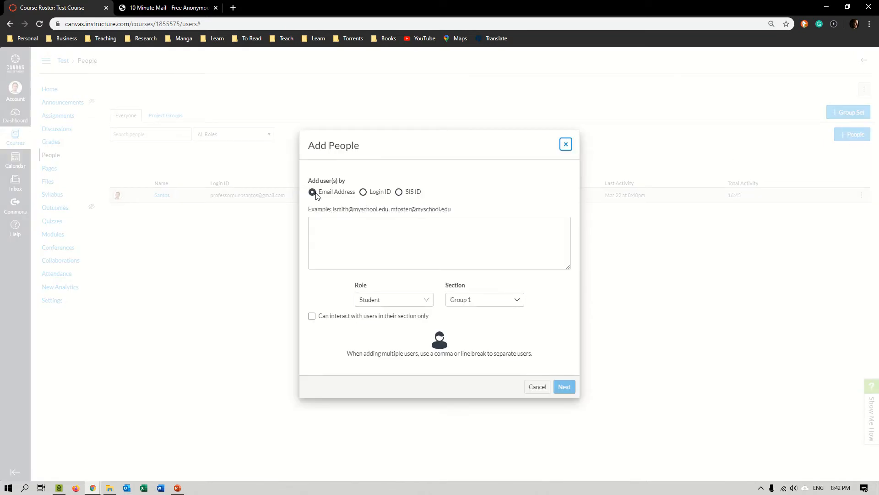
{"action": "left_click", "coordinate": [363, 192]}
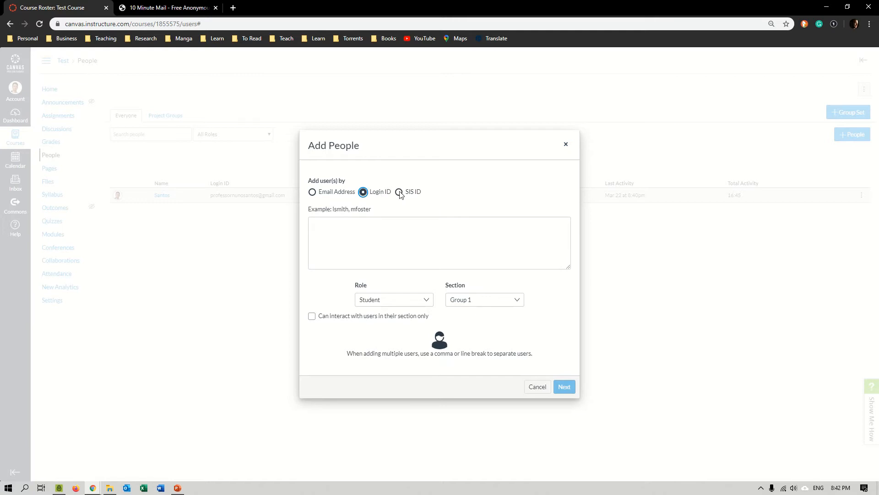
{"action": "left_click", "coordinate": [400, 192]}
{"action": "left_click", "coordinate": [365, 192]}
{"action": "left_click", "coordinate": [398, 193]}
{"action": "left_click", "coordinate": [313, 193]}
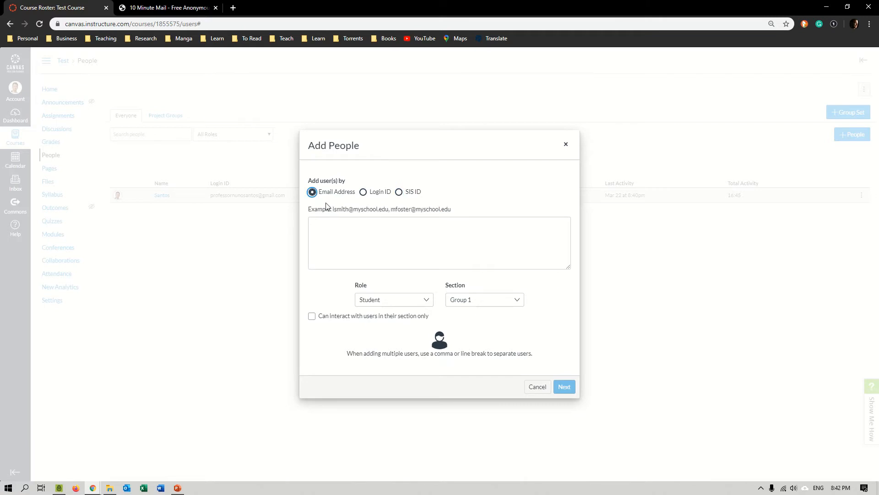
{"action": "left_click", "coordinate": [343, 244]}
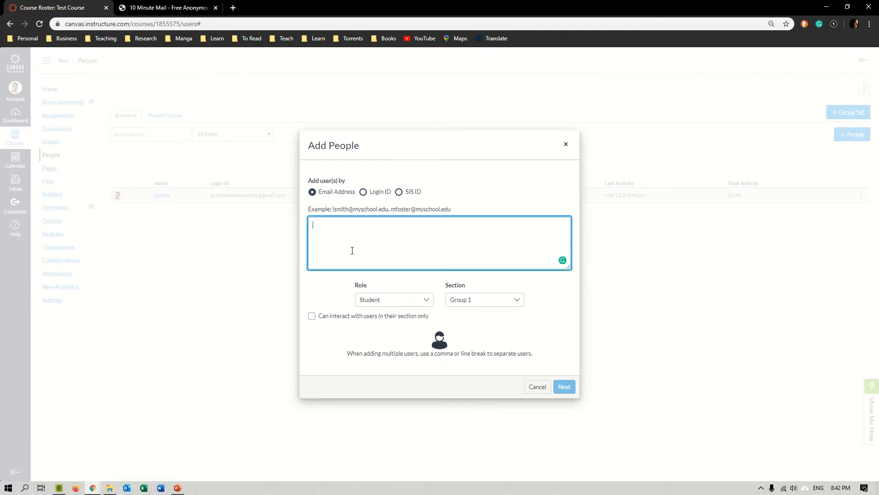
{"action": "key", "text": "ctrl+v"}
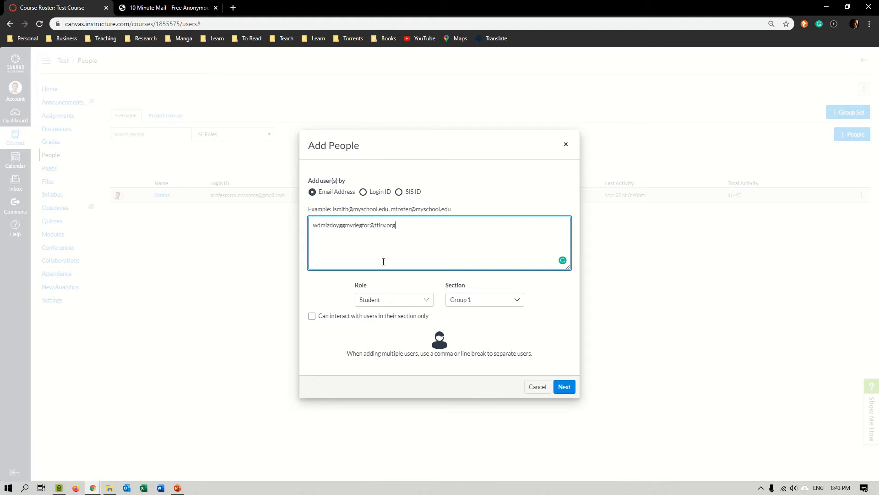
Assign the new person the Student role in section Group 1 and proceed to the user matching stage
{"action": "left_click", "coordinate": [388, 301]}
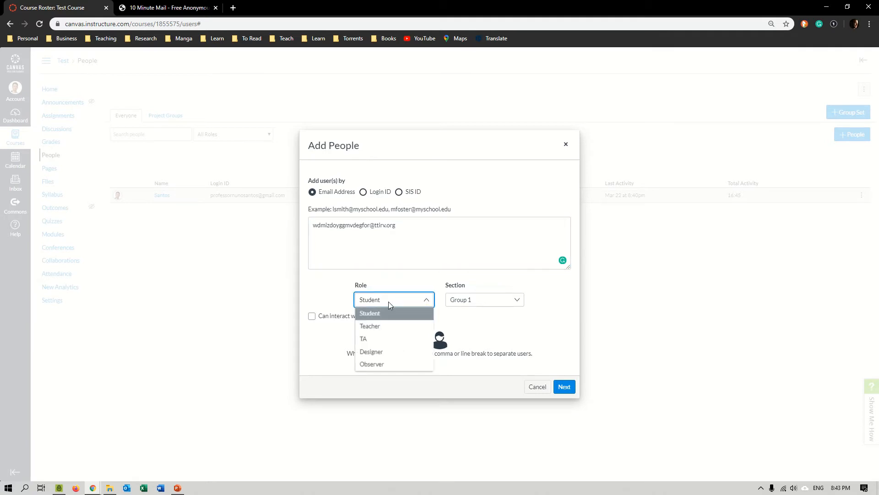
{"action": "left_click", "coordinate": [387, 320]}
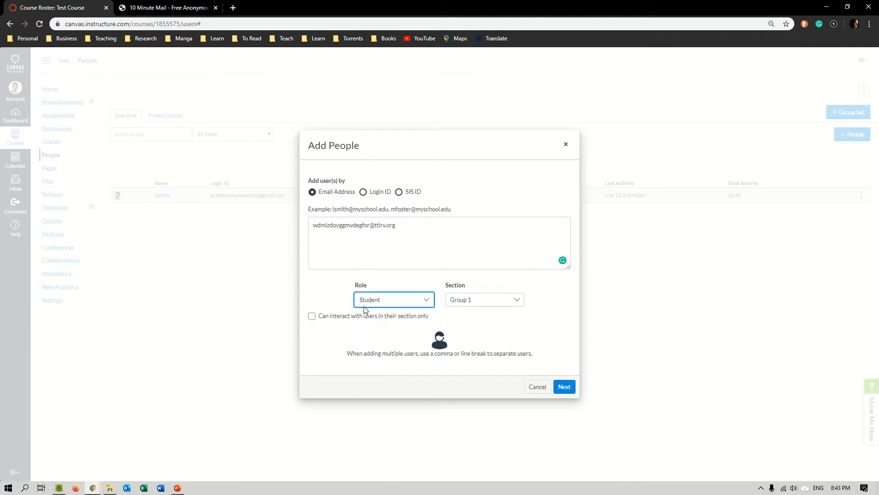
{"action": "left_click", "coordinate": [367, 303]}
{"action": "left_click", "coordinate": [372, 322]}
{"action": "left_click", "coordinate": [372, 301]}
{"action": "left_click", "coordinate": [376, 314]}
{"action": "left_click", "coordinate": [480, 301]}
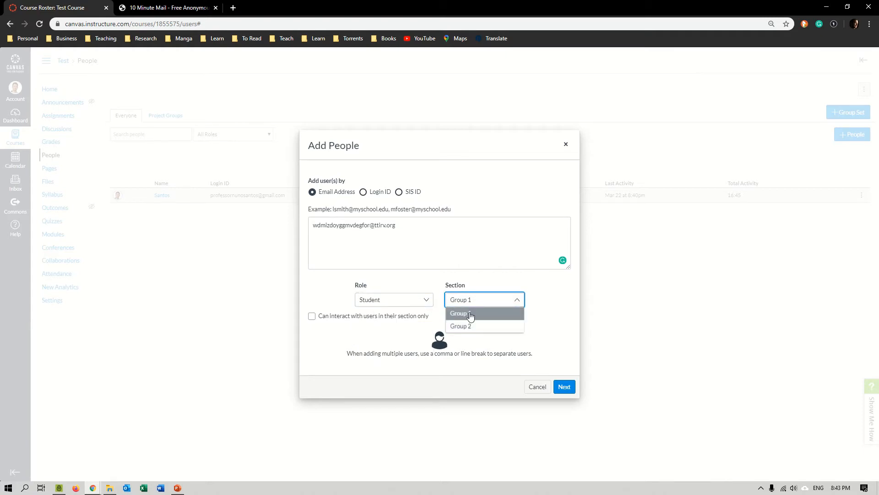
{"action": "left_click", "coordinate": [470, 314]}
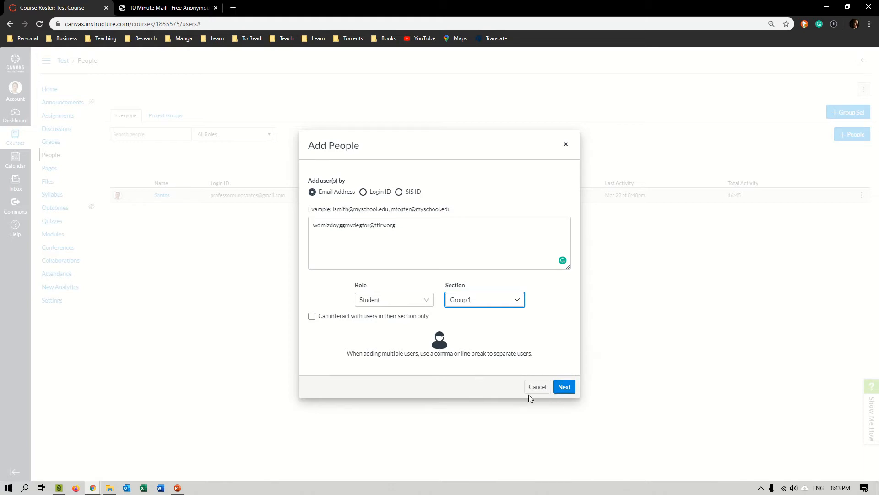
{"action": "left_click", "coordinate": [568, 391]}
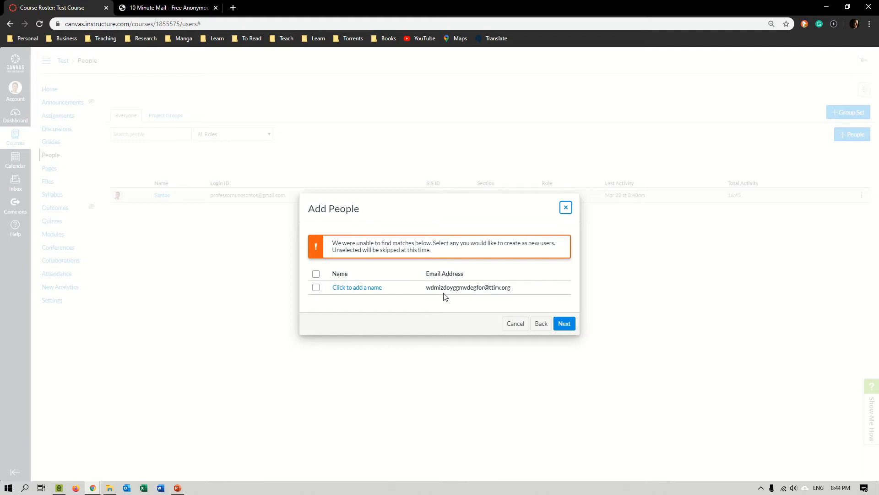
Enter the new user's name for the unmatched e-mail address and add the user to the course
{"action": "left_click", "coordinate": [366, 289]}
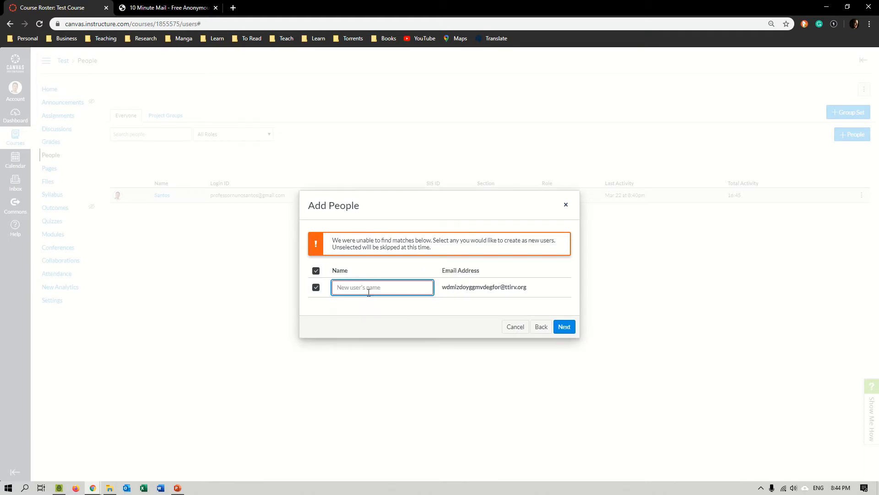
{"action": "type", "text": "SANTOS"}
{"action": "left_click", "coordinate": [564, 327]}
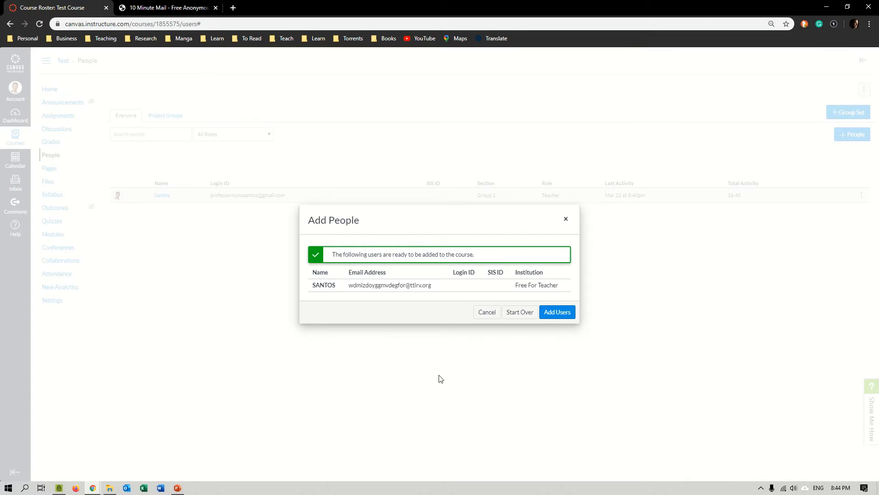
{"action": "left_click", "coordinate": [558, 313]}
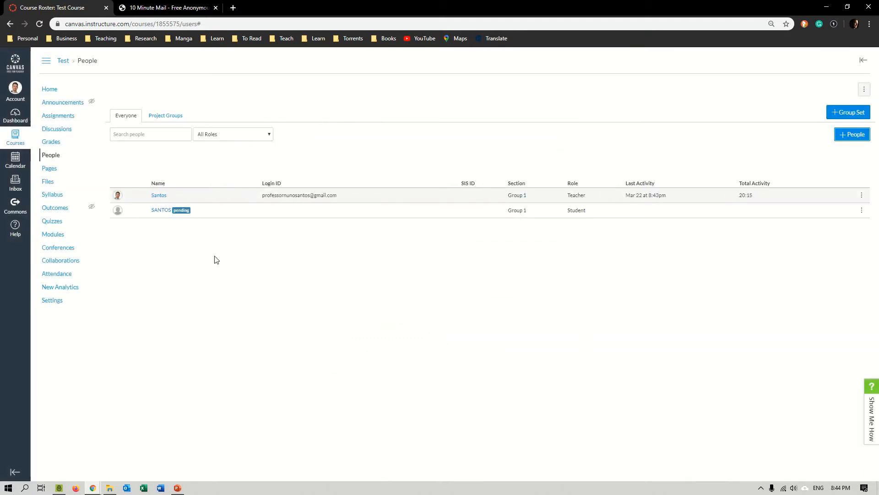
Check the newly added student's invitation status in the course roster
{"action": "double_click", "coordinate": [187, 212]}
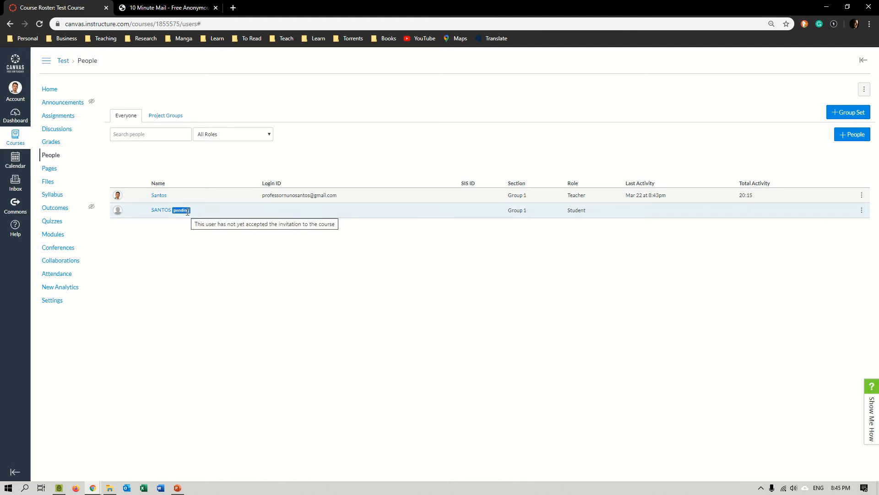
{"action": "left_click", "coordinate": [178, 236]}
{"action": "mouse_move", "coordinate": [183, 216]}
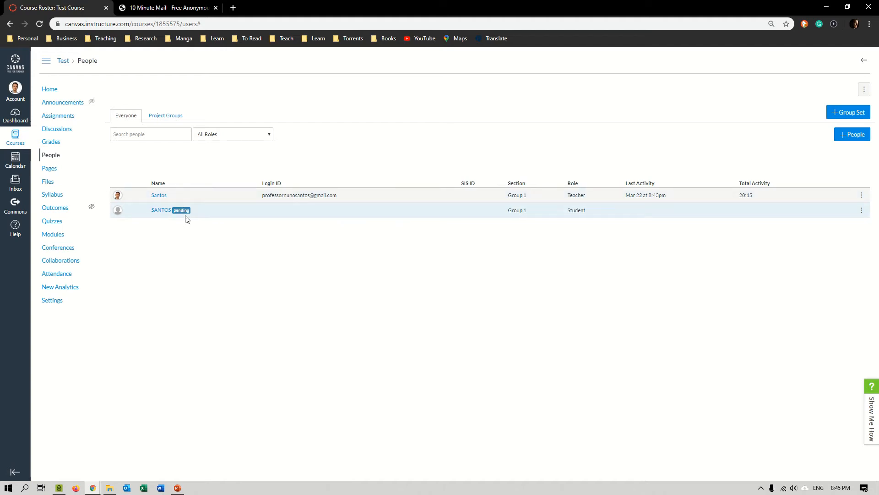
Return to the course home page, and switch to 10 Minute Mail to check the inbox for the course invitation
{"action": "left_click", "coordinate": [70, 90]}
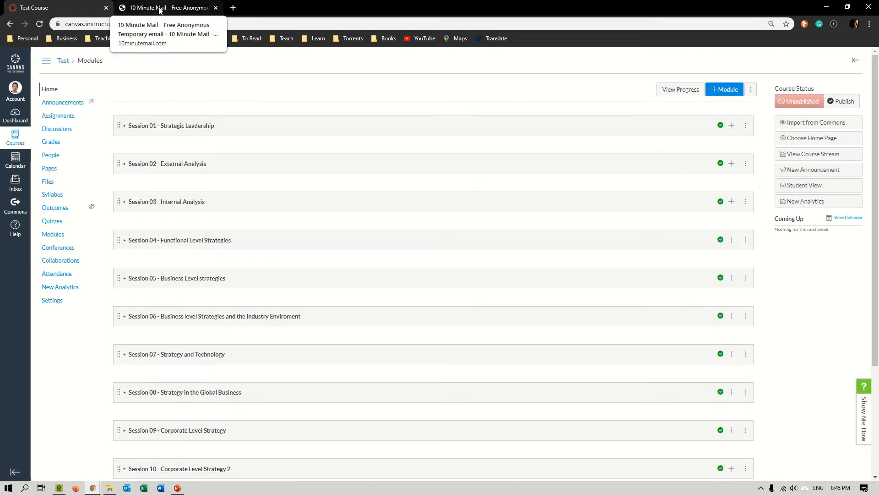
{"action": "left_click", "coordinate": [160, 10]}
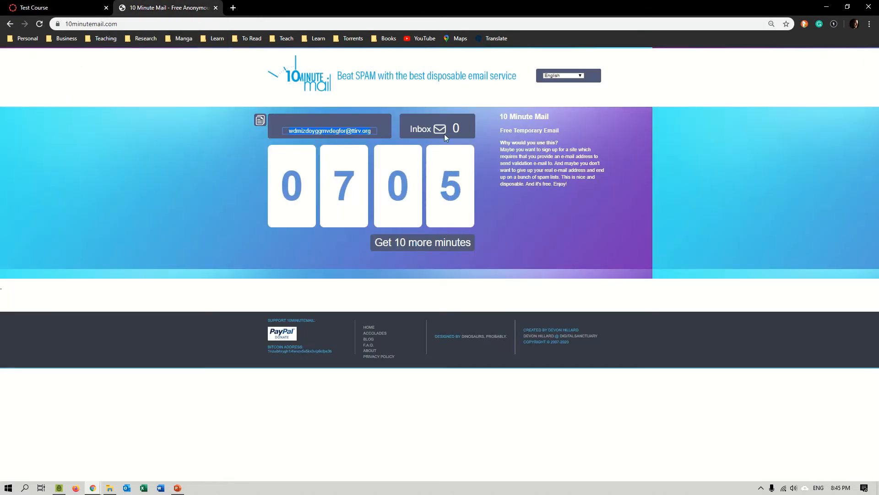
Extend the temporary mailbox by 10 more minutes, and switch back to Canvas to open the course's People page
{"action": "left_click", "coordinate": [443, 248]}
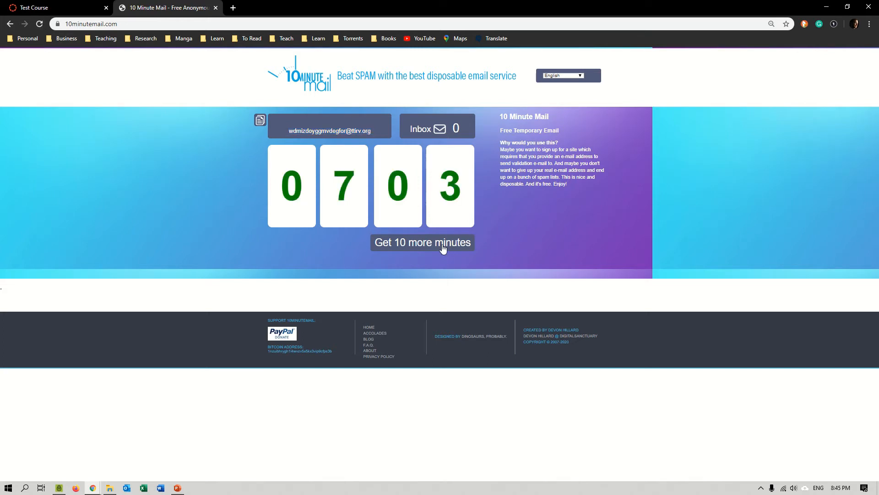
{"action": "left_click", "coordinate": [443, 248]}
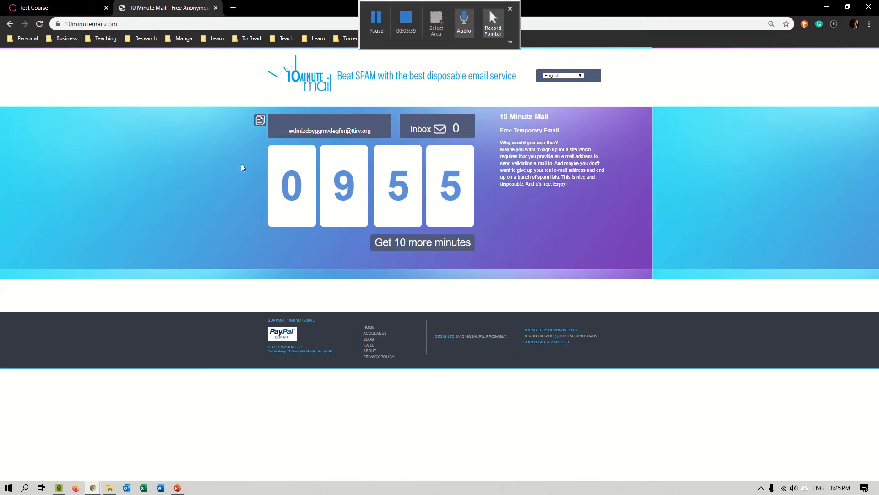
{"action": "left_click", "coordinate": [71, 4]}
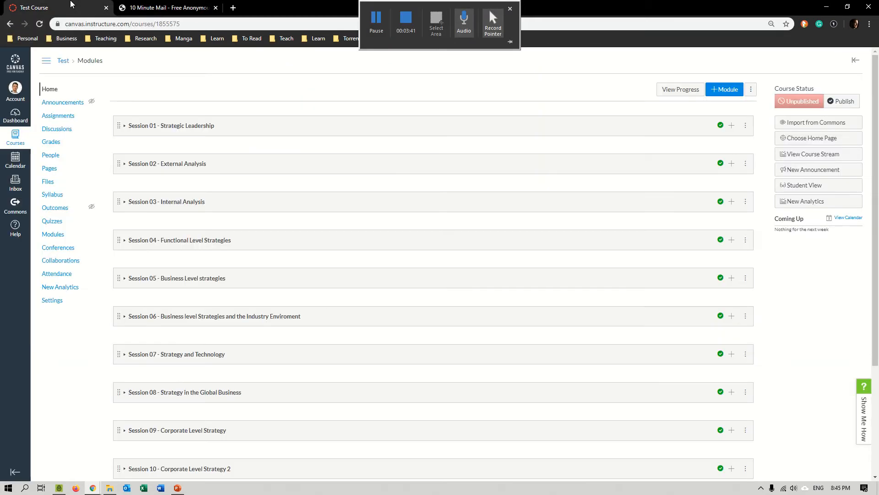
{"action": "left_click", "coordinate": [54, 157]}
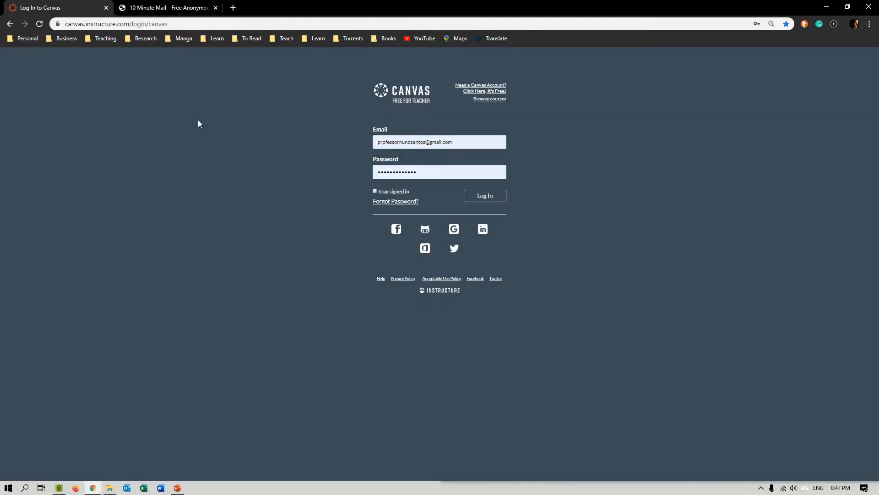
Switch to 10 Minute Mail and read the course name, role and recipient details in the Course Invitation e-mail
{"action": "left_click", "coordinate": [174, 7]}
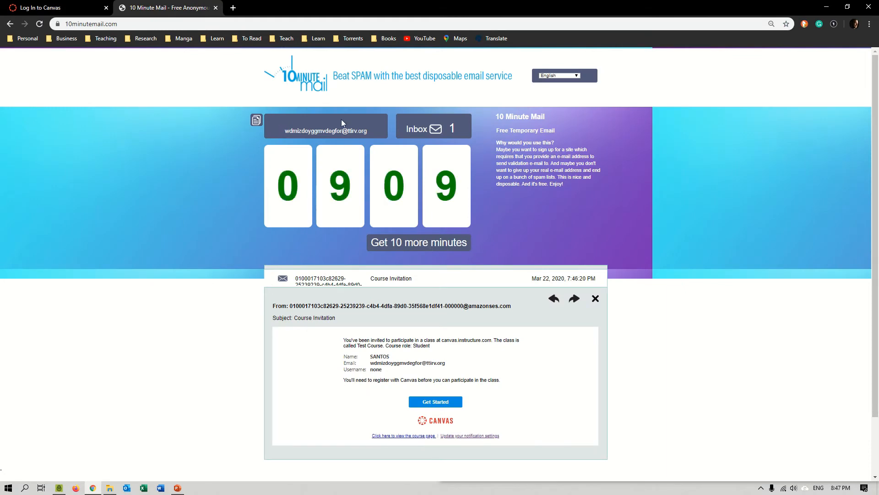
{"action": "scroll", "coordinate": [306, 314], "scroll_direction": "down", "scroll_amount": 2}
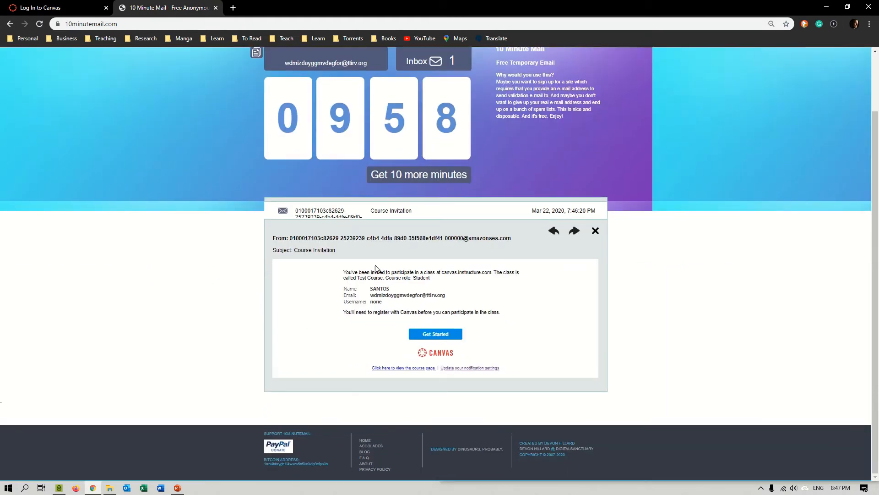
{"action": "left_click_drag", "start_coordinate": [352, 276], "coordinate": [417, 304]}
{"action": "left_click", "coordinate": [417, 304]}
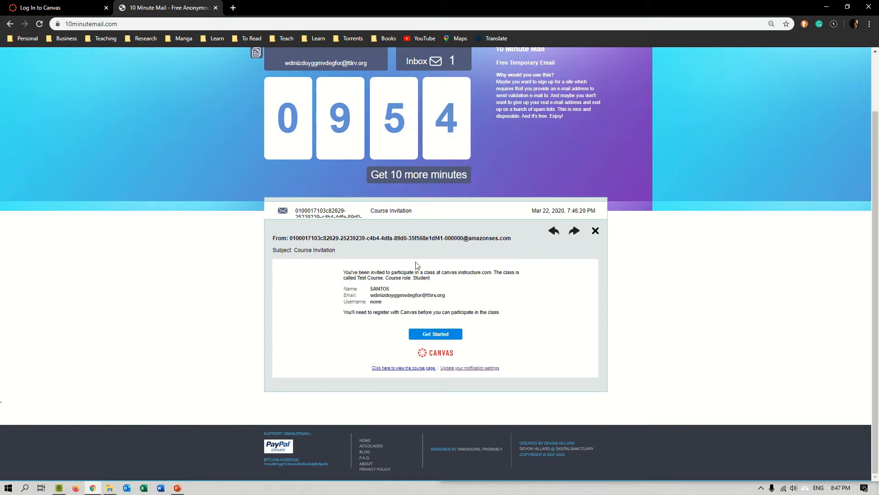
Get started from the invitation e-mail and preview the Test Course modules, including Unit 01 - In Class Work
{"action": "left_click", "coordinate": [435, 337]}
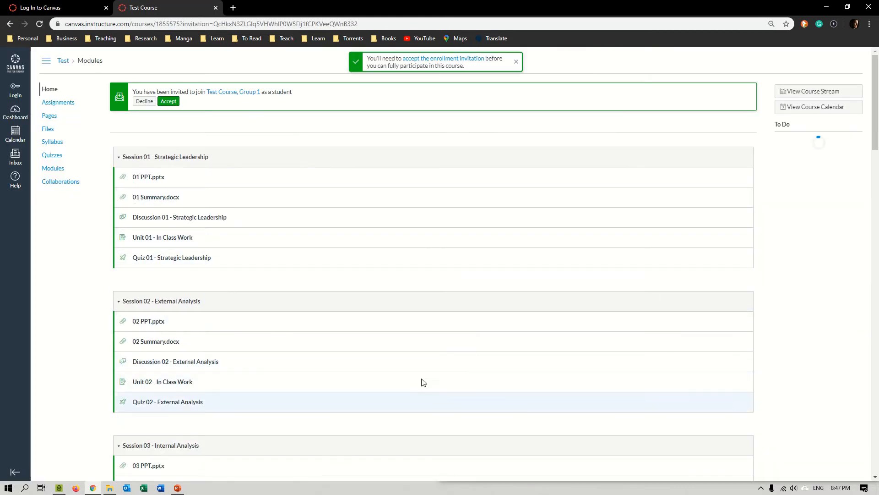
{"action": "scroll", "coordinate": [246, 276], "scroll_direction": "down", "scroll_amount": 20}
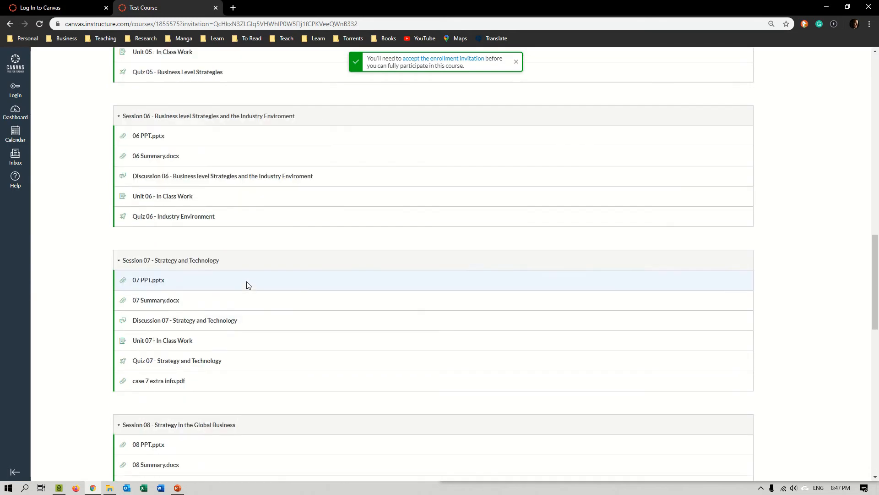
{"action": "scroll", "coordinate": [249, 290], "scroll_direction": "up", "scroll_amount": 20}
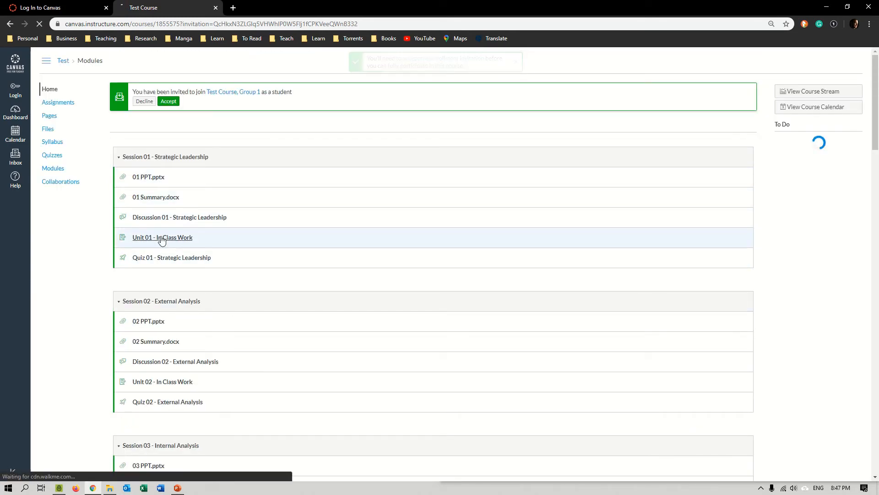
{"action": "left_click", "coordinate": [183, 237]}
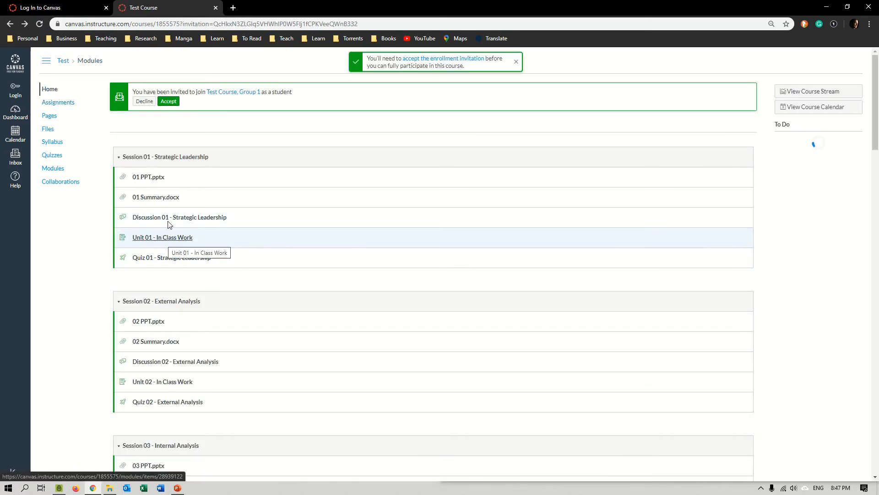
Accept the invitation to join Test Course, choose to create a new account, and enter the account password
{"action": "left_click", "coordinate": [168, 101]}
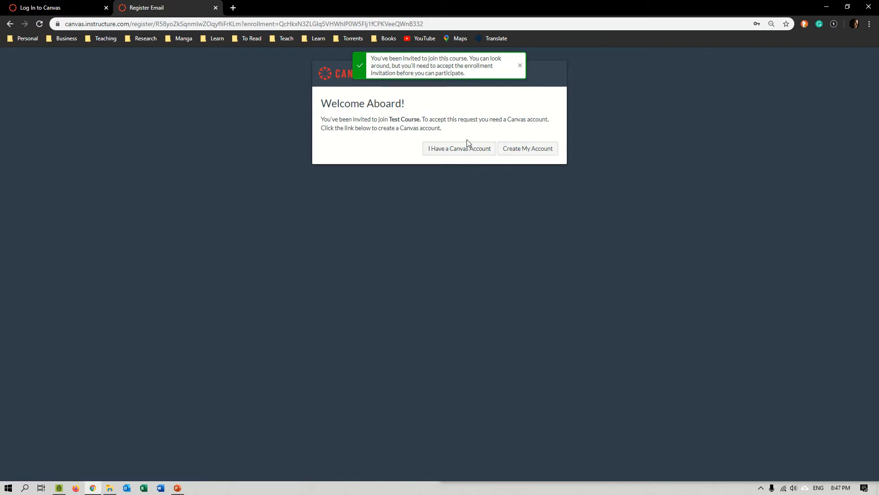
{"action": "left_click", "coordinate": [521, 151]}
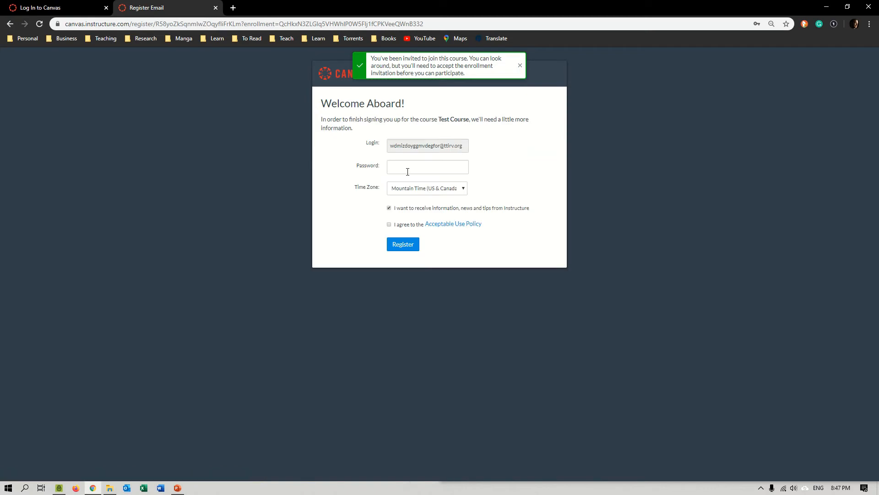
{"action": "left_click", "coordinate": [408, 172]}
{"action": "left_click", "coordinate": [501, 152]}
{"action": "left_click", "coordinate": [427, 170]}
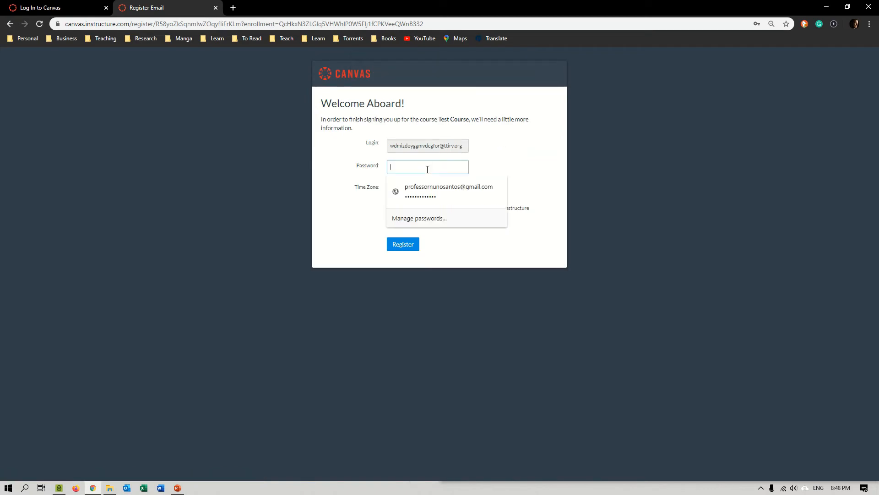
{"action": "left_click", "coordinate": [642, 166]}
Set the time zone to Paris, agree to the Acceptable Use Policy, and register the student account
{"action": "left_click", "coordinate": [447, 188]}
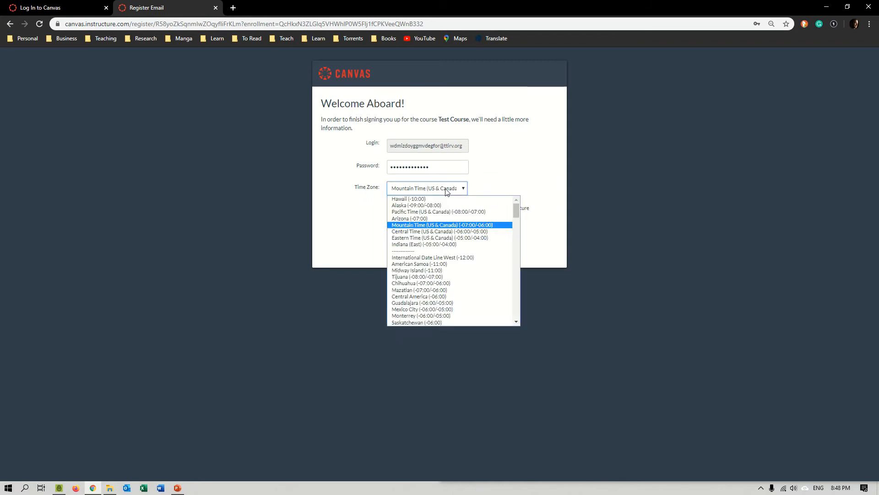
{"action": "type", "text": "paris"}
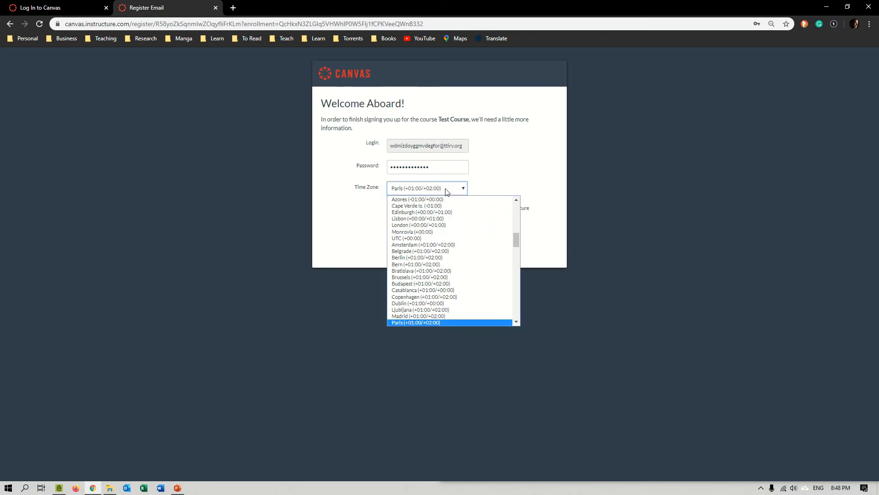
{"action": "key", "text": "Return"}
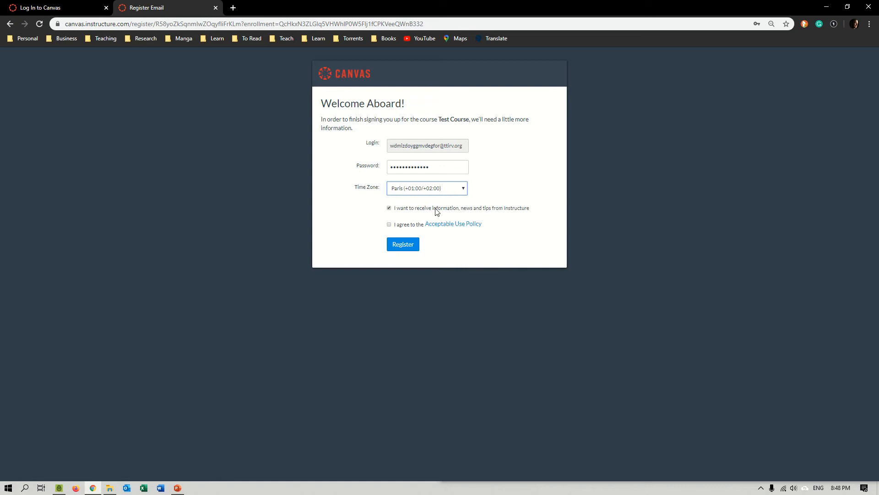
{"action": "left_click", "coordinate": [392, 225]}
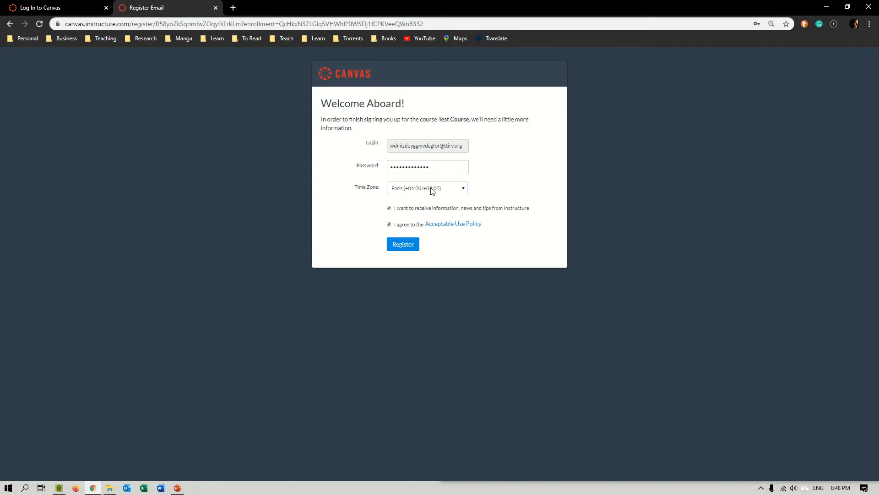
{"action": "left_click", "coordinate": [419, 250]}
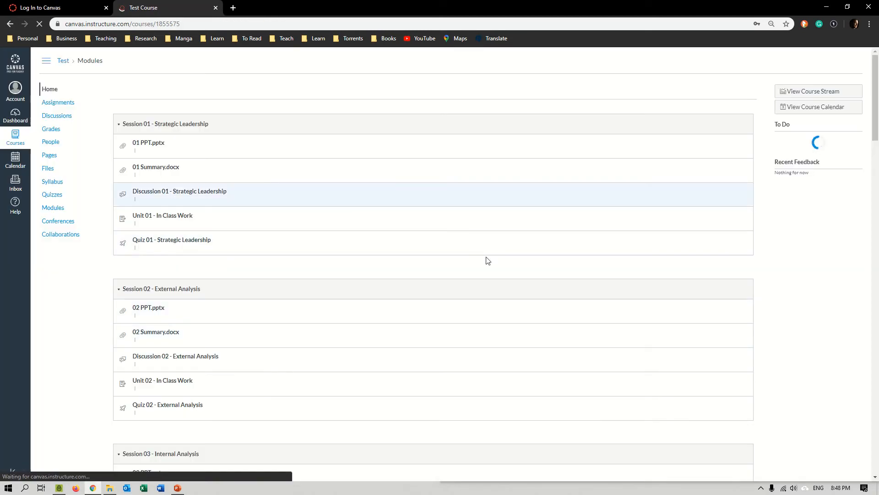
{"action": "left_click", "coordinate": [736, 102]}
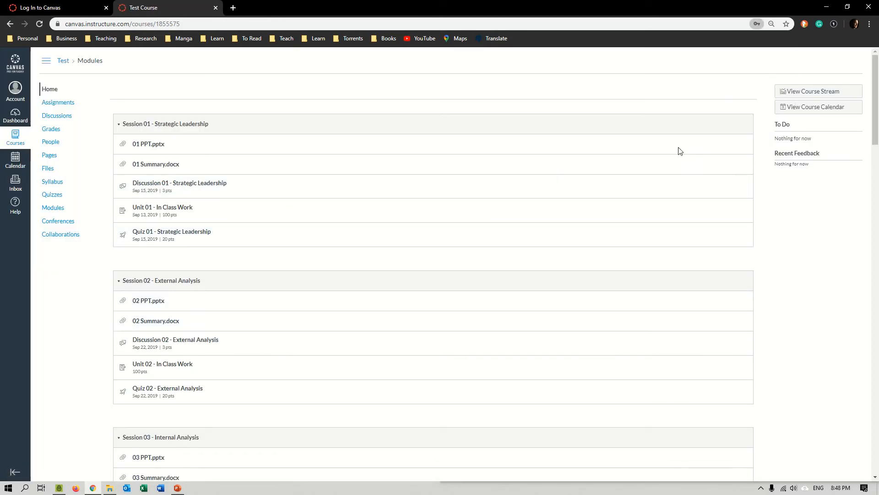
Check the availability of Quiz 01 - Strategic Leadership and Unit 04 - In Class Work from the student's view of the modules
{"action": "left_click", "coordinate": [186, 237]}
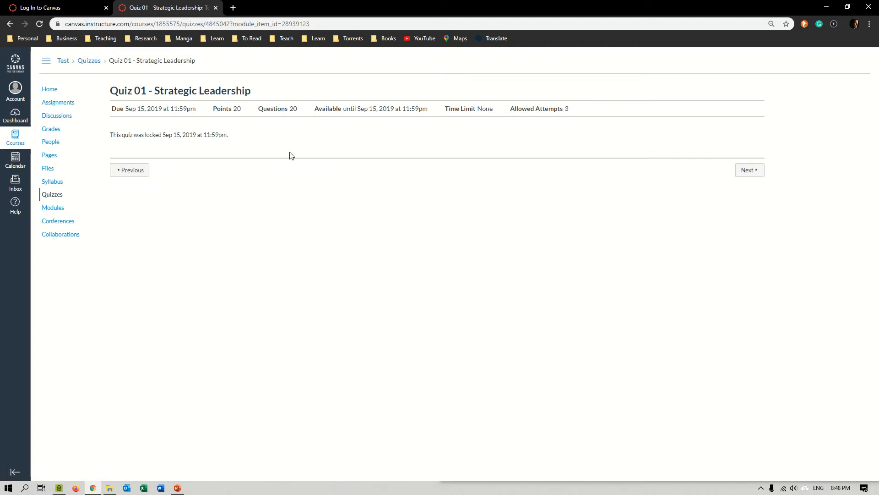
{"action": "key", "text": "alt+Left"}
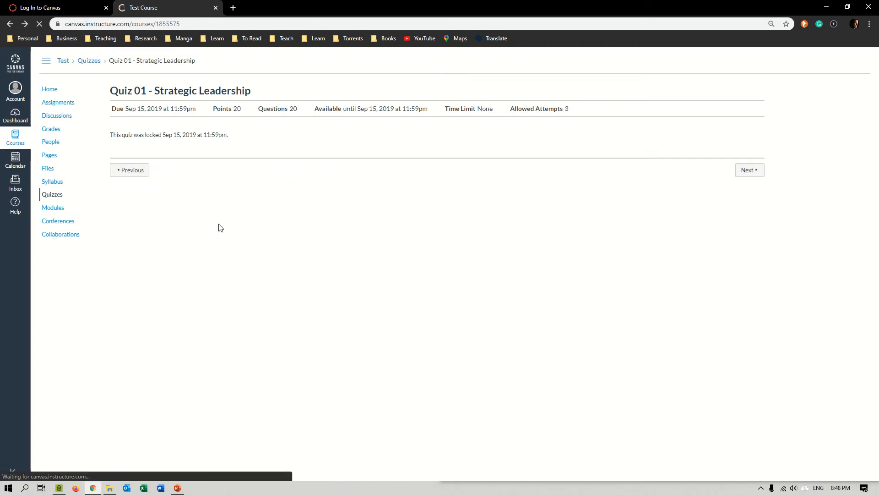
{"action": "scroll", "coordinate": [162, 356], "scroll_direction": "down", "scroll_amount": 1}
{"action": "scroll", "coordinate": [162, 360], "scroll_direction": "down", "scroll_amount": 8}
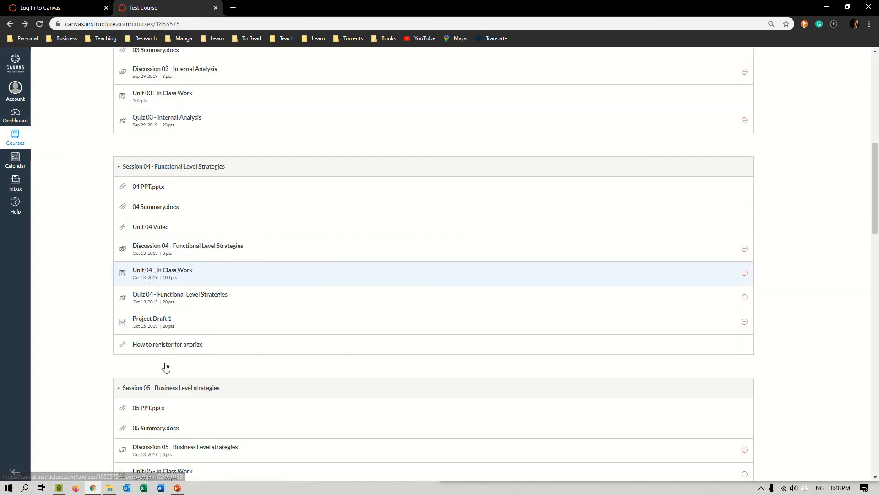
{"action": "left_click", "coordinate": [176, 272]}
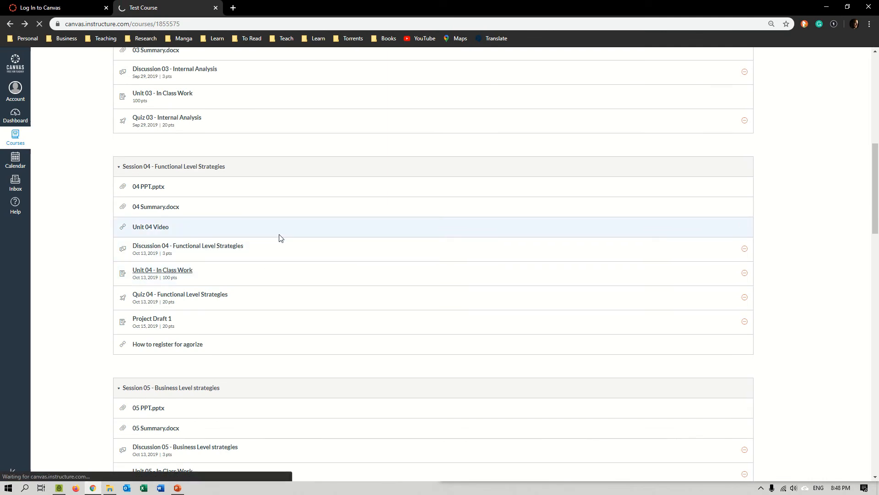
{"action": "key", "text": "alt+Left"}
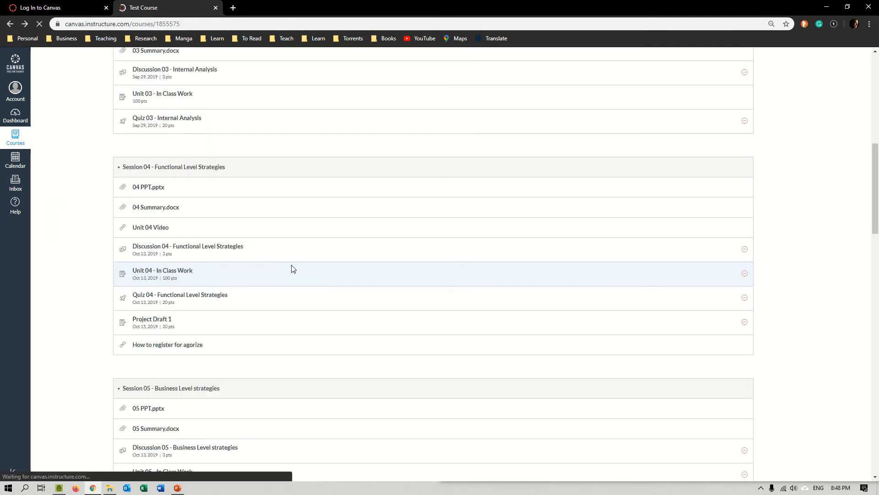
{"action": "scroll", "coordinate": [298, 260], "scroll_direction": "up", "scroll_amount": 10}
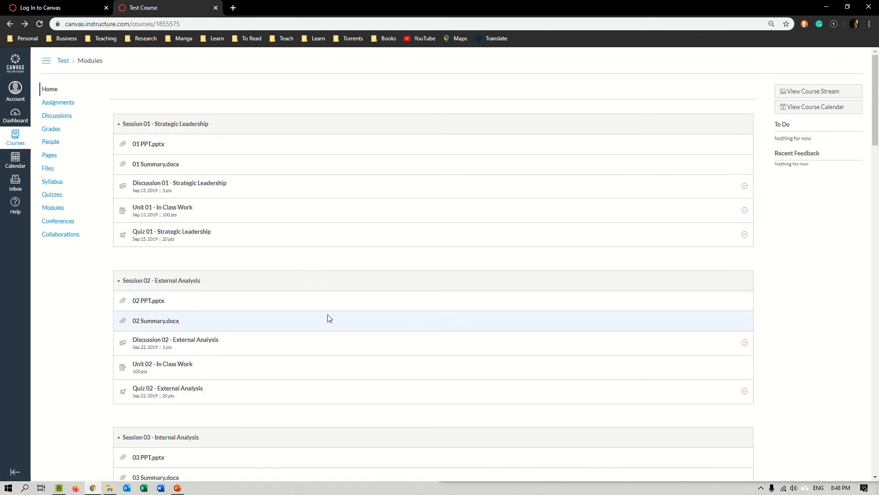
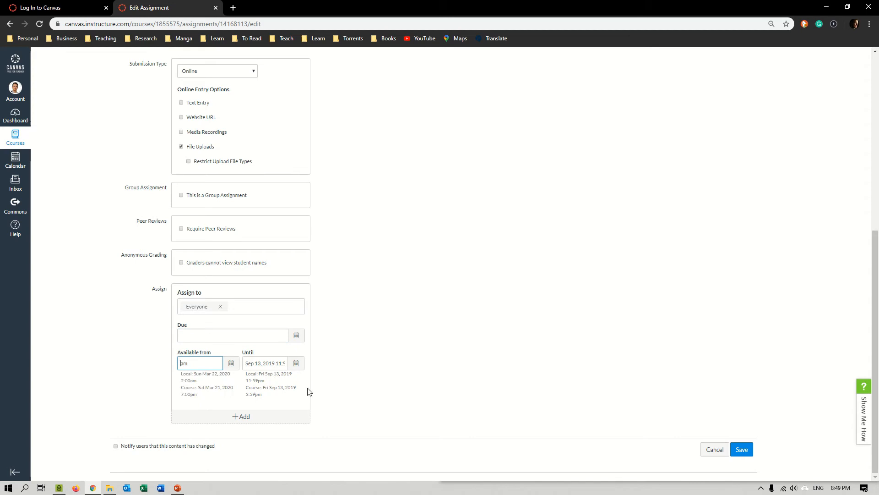
Clear the assignment's Available from and Until dates
{"action": "triple_click", "coordinate": [284, 367]}
{"action": "key", "text": "Delete"}
{"action": "left_click", "coordinate": [474, 338]}
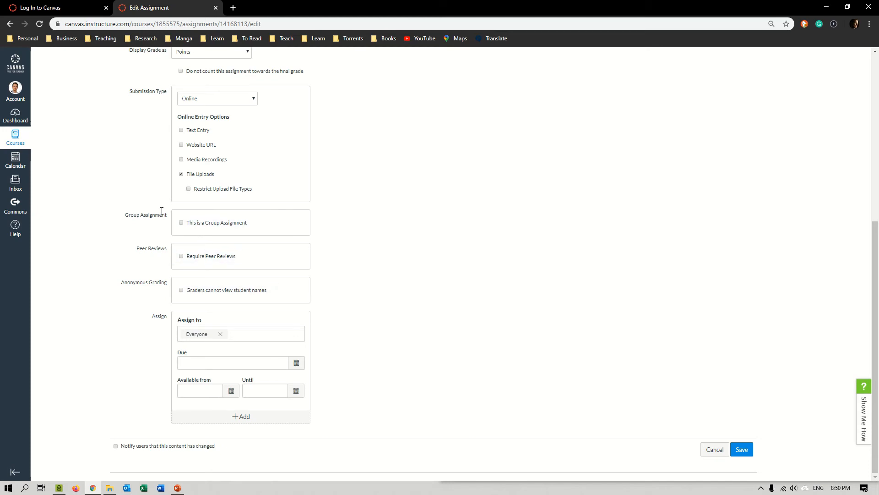
Make this a group assignment, try the Project Groups group set, and clear the group set selection again
{"action": "left_click", "coordinate": [198, 223]}
{"action": "scroll", "coordinate": [197, 226], "scroll_direction": "down", "scroll_amount": 1}
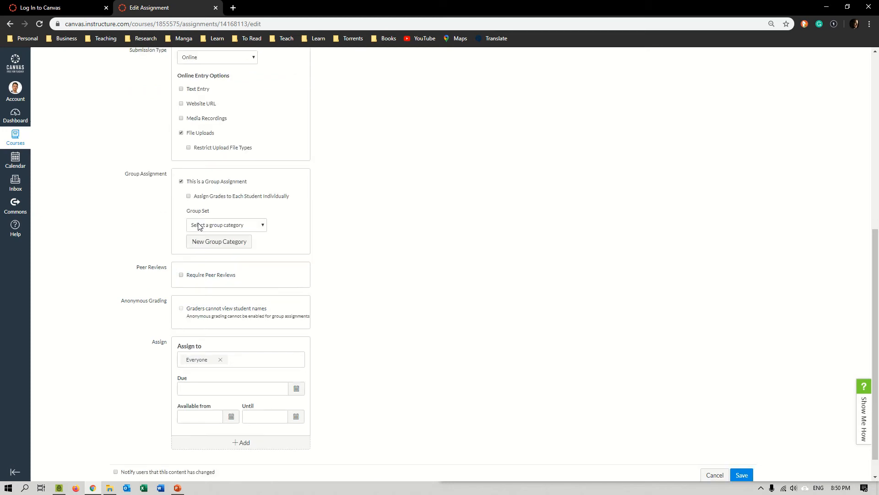
{"action": "left_click", "coordinate": [223, 225]}
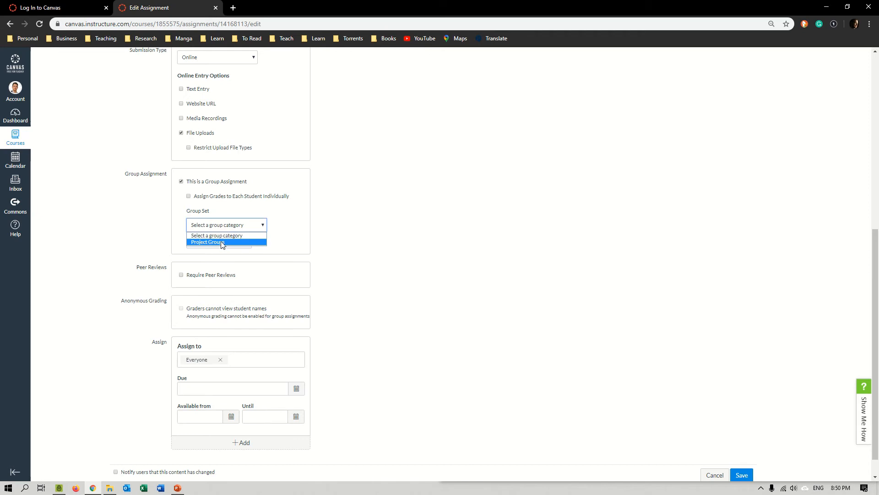
{"action": "left_click", "coordinate": [222, 242]}
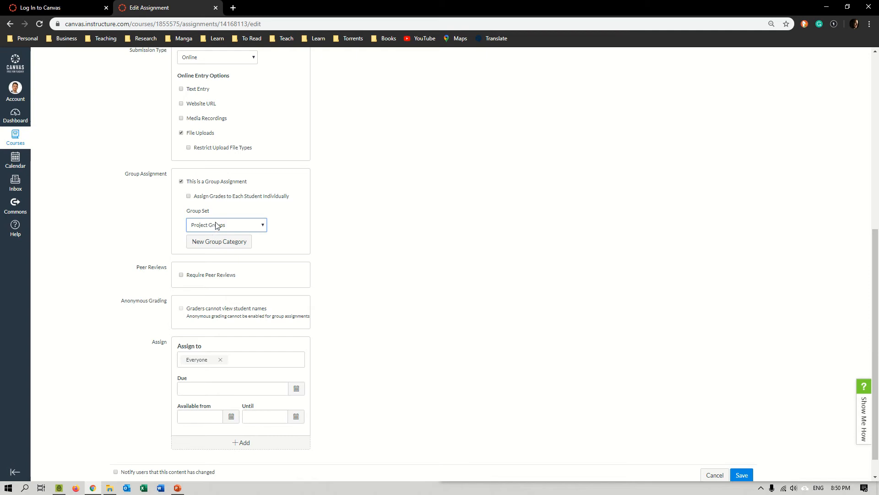
{"action": "left_click", "coordinate": [217, 225]}
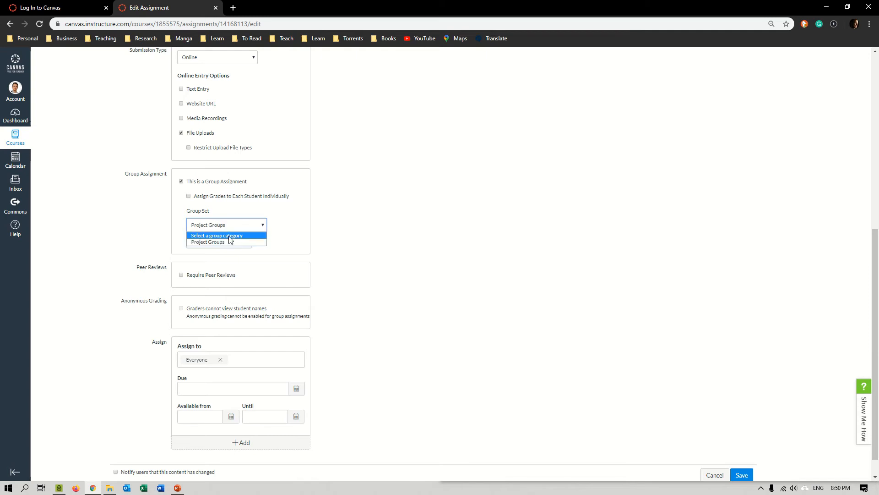
{"action": "left_click", "coordinate": [229, 235]}
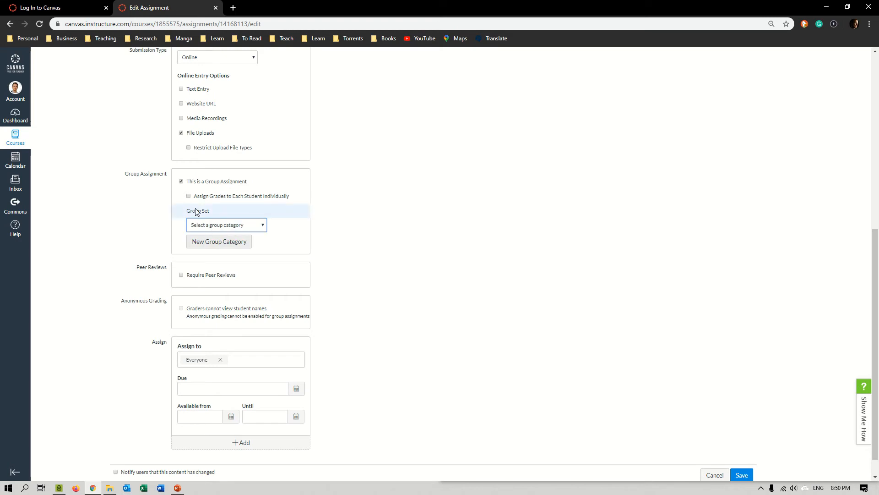
Start a new group set named Groups for class unit 01, allowing self sign-up and requiring members to be in the same section
{"action": "left_click", "coordinate": [223, 246]}
{"action": "left_click", "coordinate": [422, 218]}
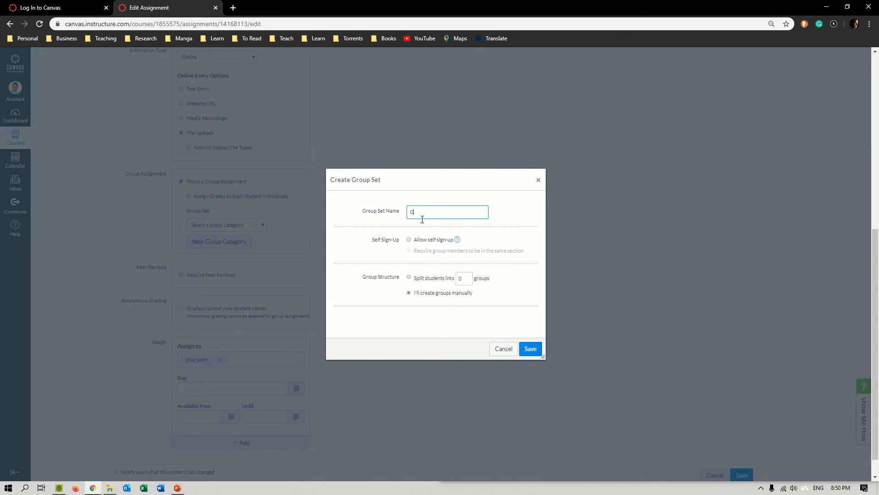
{"action": "type", "text": "Groups for class unit 01"}
{"action": "left_click", "coordinate": [424, 246]}
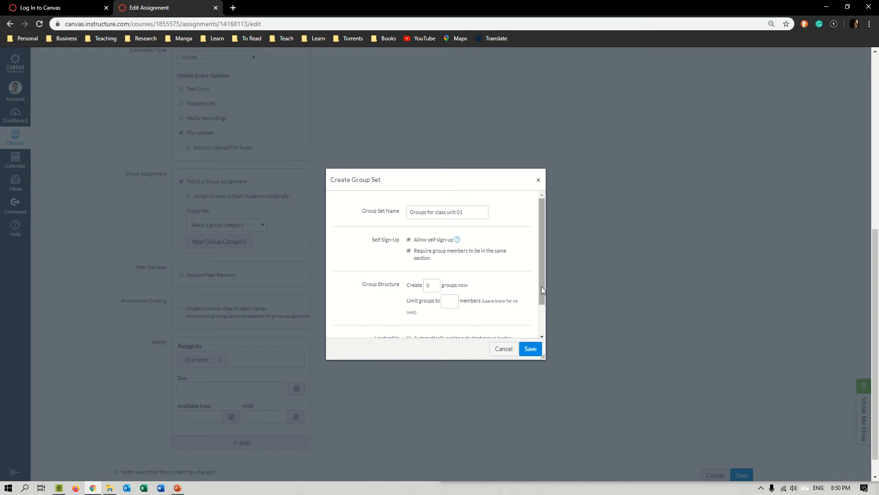
Create 6 groups limited to 5 members each, automatically assign a random student as group leader, and save the group set
{"action": "scroll", "coordinate": [541, 289], "scroll_direction": "down", "scroll_amount": 2}
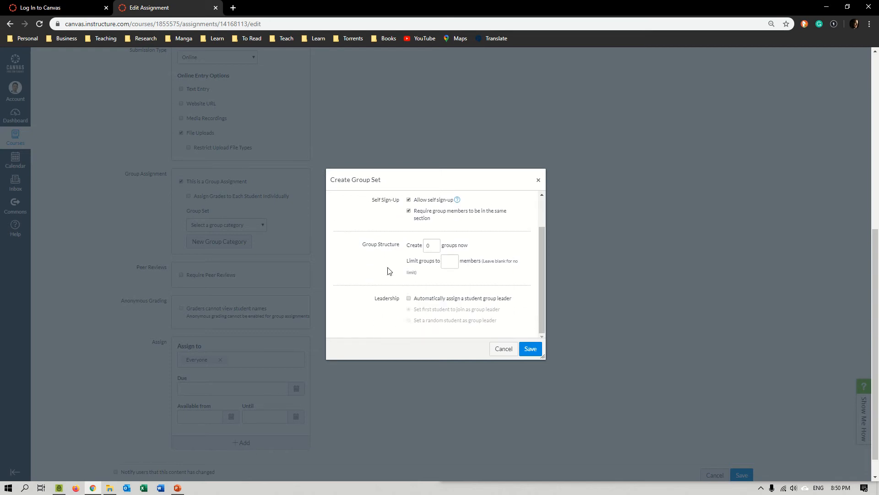
{"action": "triple_click", "coordinate": [434, 246]}
{"action": "triple_click", "coordinate": [434, 246]}
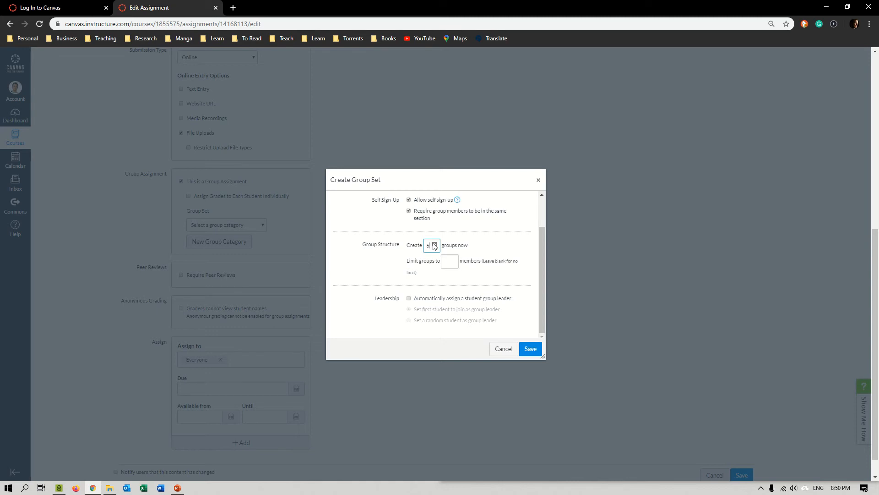
{"action": "triple_click", "coordinate": [454, 259]}
{"action": "left_click", "coordinate": [410, 300]}
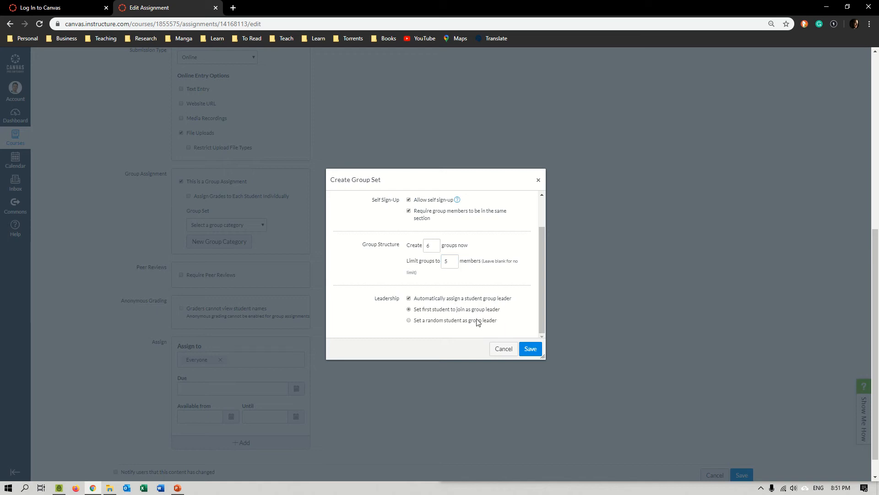
{"action": "left_click", "coordinate": [453, 323]}
{"action": "scroll", "coordinate": [460, 300], "scroll_direction": "up", "scroll_amount": 2}
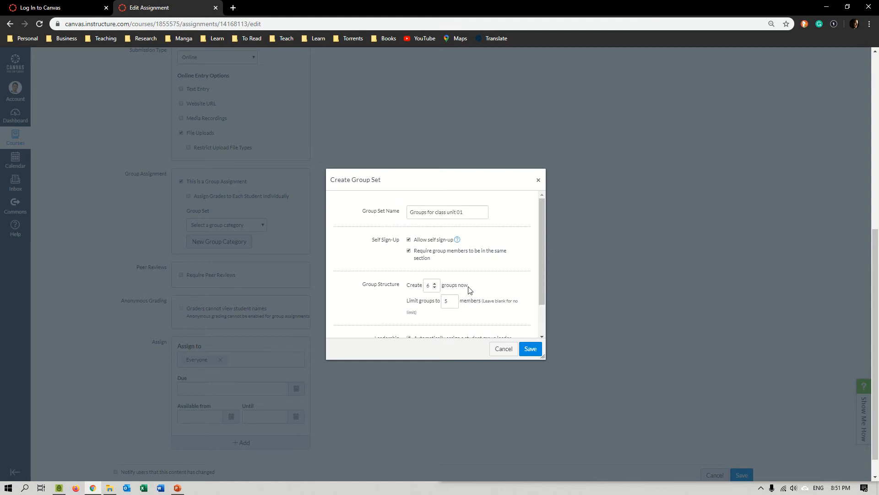
{"action": "left_click", "coordinate": [529, 351]}
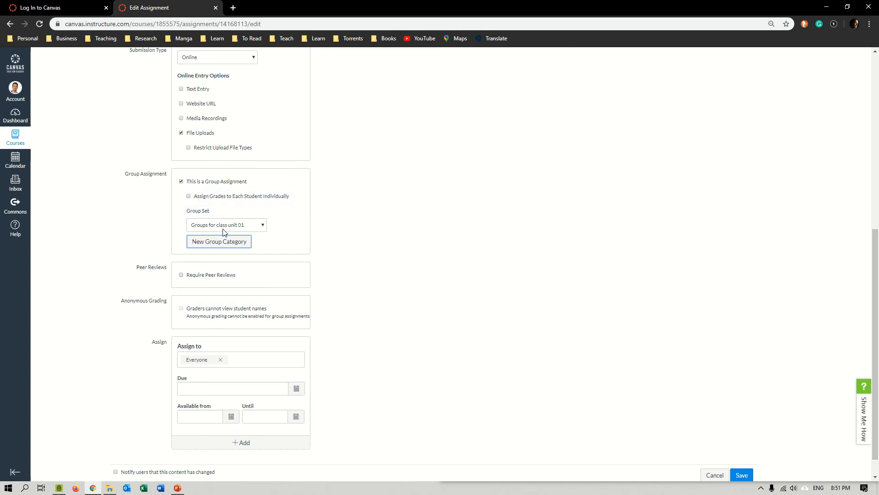
Use Groups for class unit 01 as the assignment's group set and save the assignment
{"action": "left_click", "coordinate": [223, 229]}
{"action": "left_click", "coordinate": [229, 250]}
{"action": "scroll", "coordinate": [305, 383], "scroll_direction": "down", "scroll_amount": 1}
{"action": "left_click", "coordinate": [738, 448]}
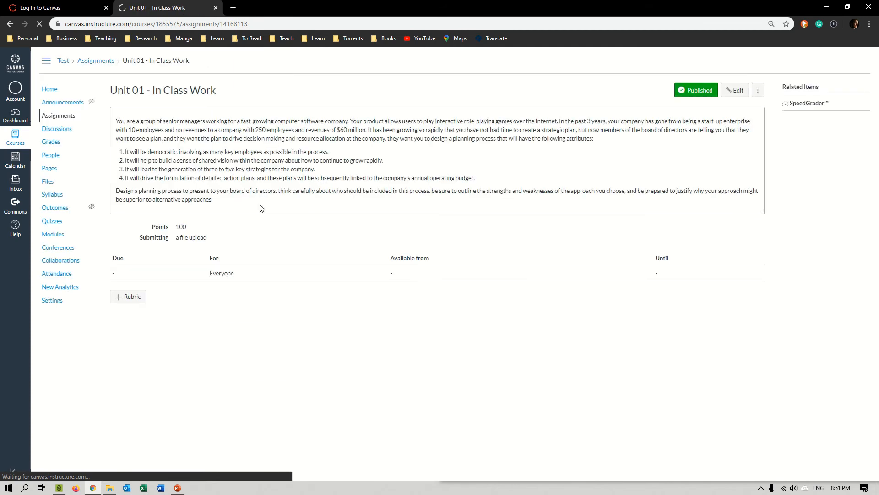
Examine the Groups for class unit 01 set in the course's People area, expanding its first five groups
{"action": "left_click", "coordinate": [50, 155]}
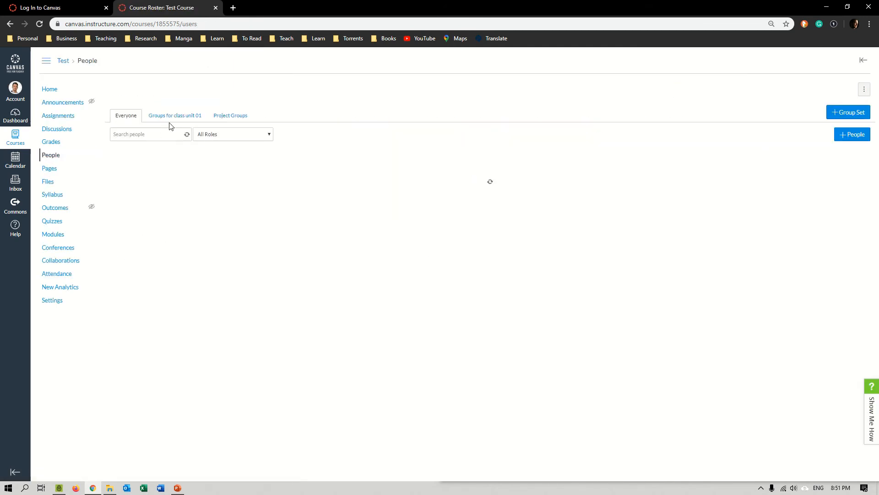
{"action": "left_click", "coordinate": [177, 118]}
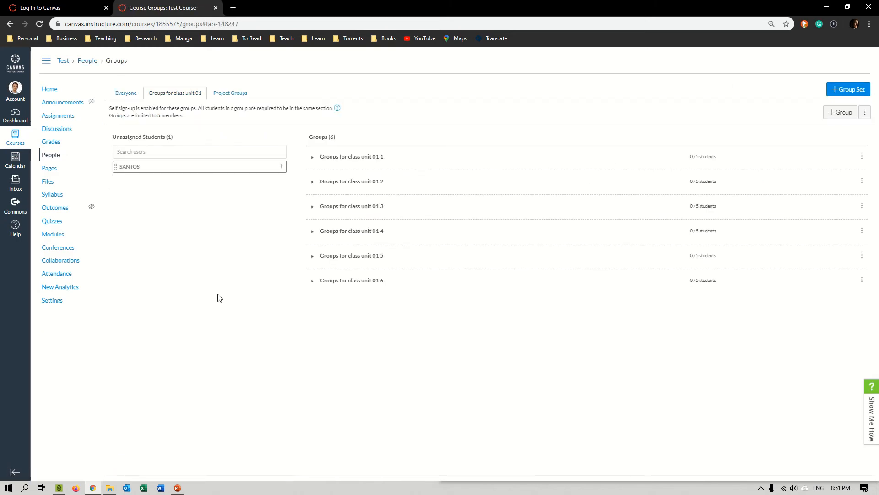
{"action": "left_click", "coordinate": [352, 157]}
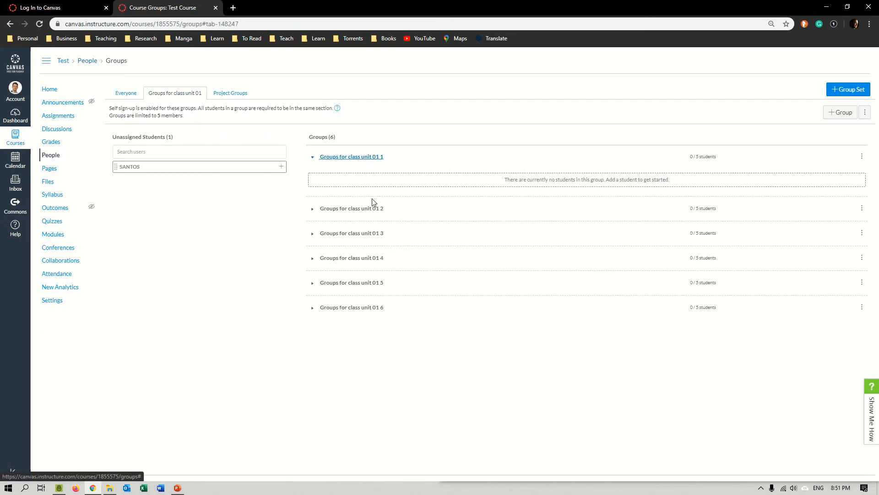
{"action": "left_click", "coordinate": [374, 209]}
{"action": "left_click", "coordinate": [378, 260]}
{"action": "left_click", "coordinate": [377, 312]}
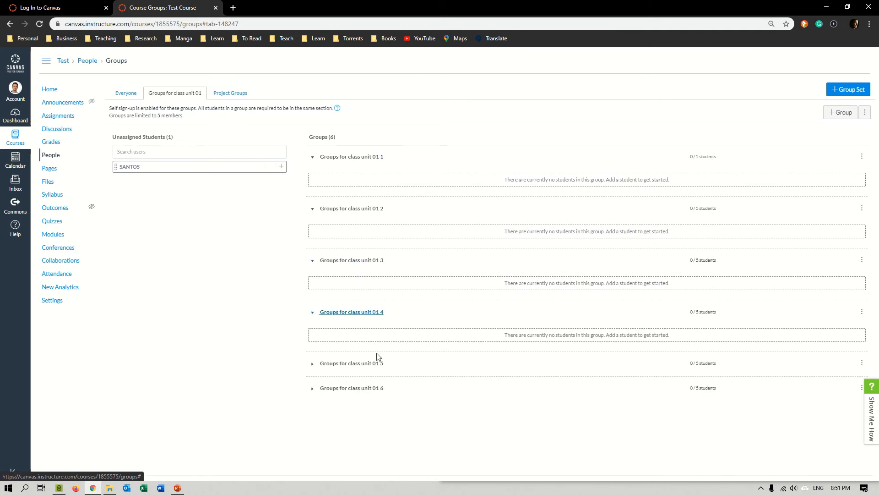
{"action": "left_click", "coordinate": [376, 363]}
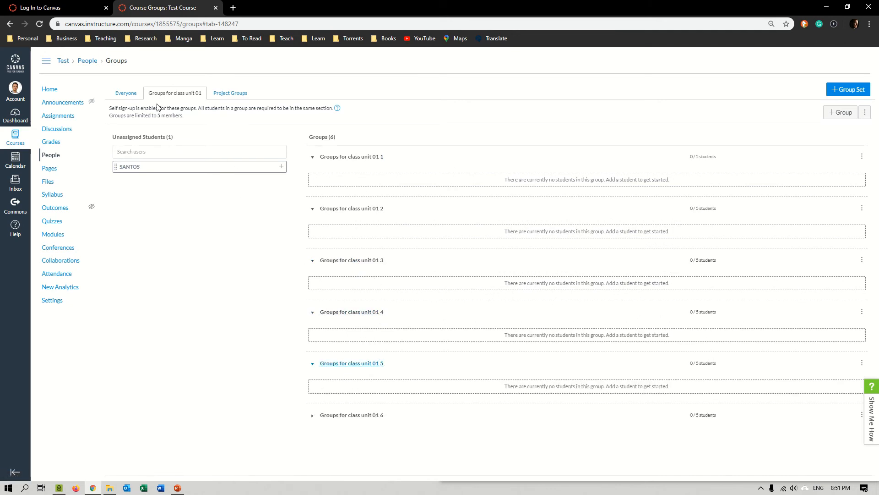
Reopen the Groups for class unit 01 set and move the unassigned student into its first group
{"action": "left_click", "coordinate": [67, 158]}
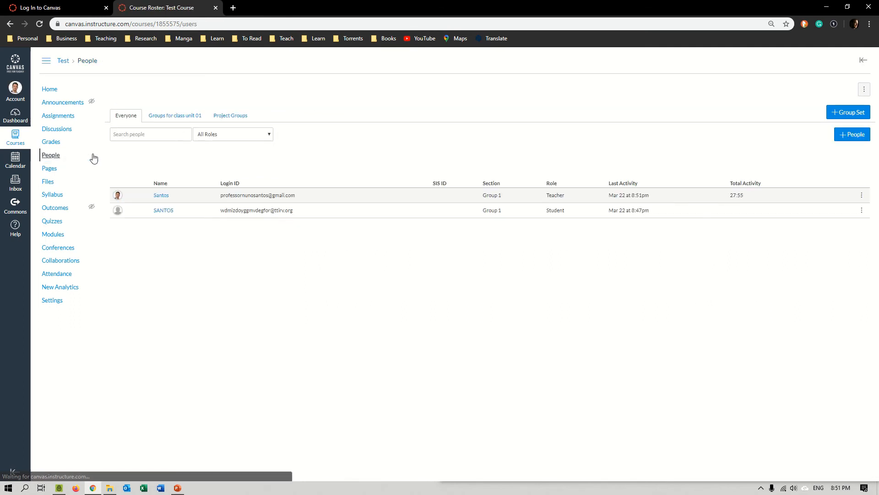
{"action": "left_click", "coordinate": [185, 116]}
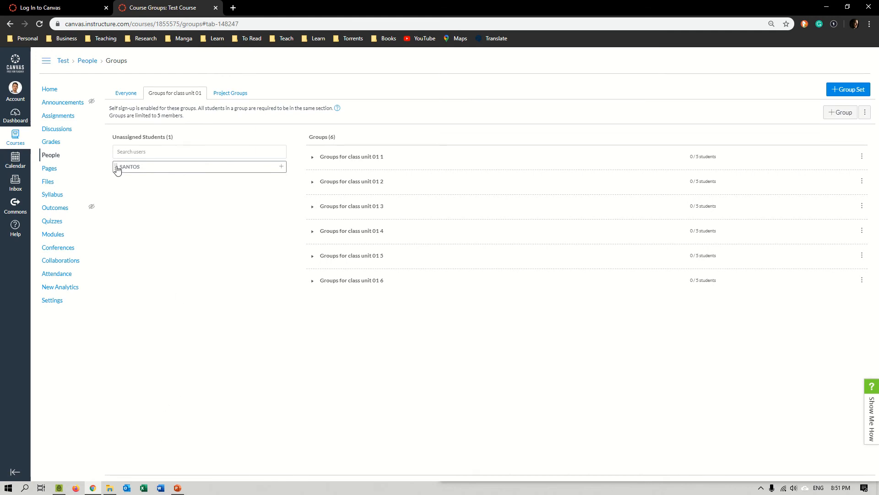
{"action": "left_click_drag", "start_coordinate": [117, 169], "coordinate": [351, 153]}
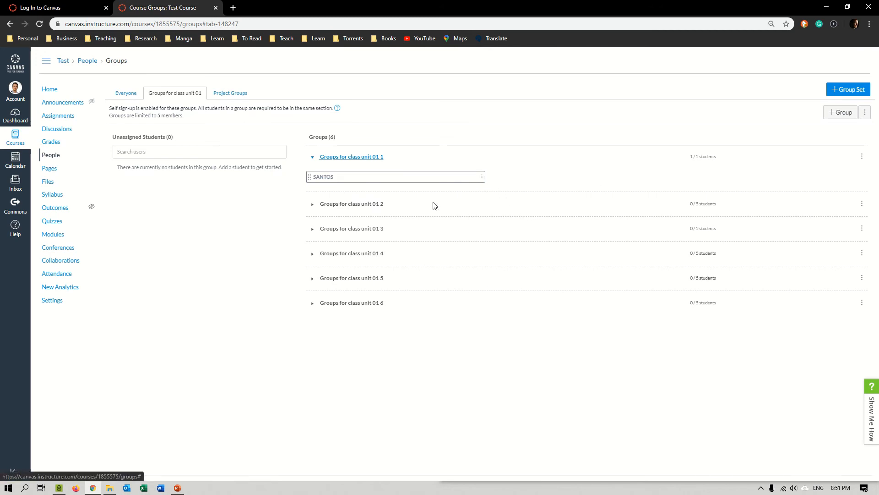
Set the student as leader of the first group in Groups for class unit 01
{"action": "left_click", "coordinate": [482, 177]}
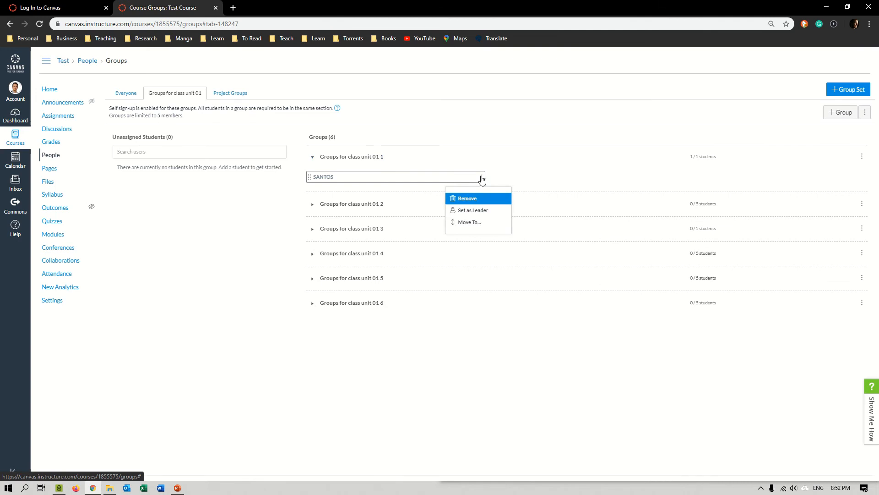
{"action": "left_click", "coordinate": [475, 210]}
{"action": "left_click", "coordinate": [372, 158]}
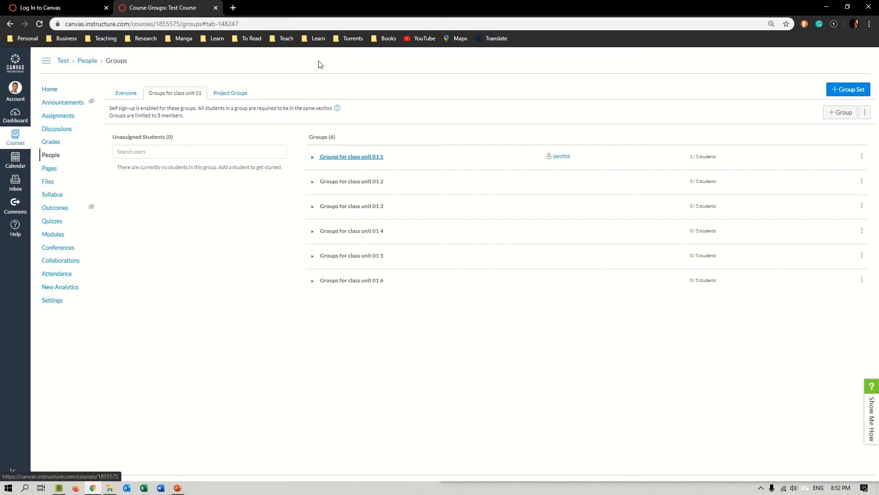
{"action": "left_click", "coordinate": [384, 158]}
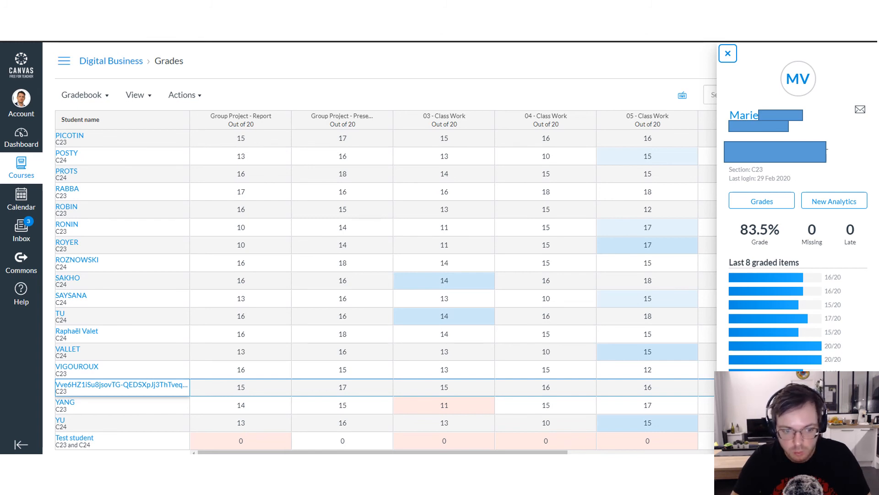
{"action": "mouse_move", "coordinate": [70, 373]}
{"action": "left_mouse_down"}
{"action": "mouse_move", "coordinate": [50, 394]}
{"action": "mouse_move", "coordinate": [170, 410]}
{"action": "mouse_move", "coordinate": [163, 360]}
{"action": "mouse_move", "coordinate": [48, 373]}
{"action": "mouse_move", "coordinate": [60, 411]}
{"action": "mouse_move", "coordinate": [131, 416]}
{"action": "mouse_move", "coordinate": [197, 393]}
{"action": "mouse_move", "coordinate": [124, 357]}
{"action": "mouse_move", "coordinate": [51, 379]}
{"action": "left_mouse_up"}
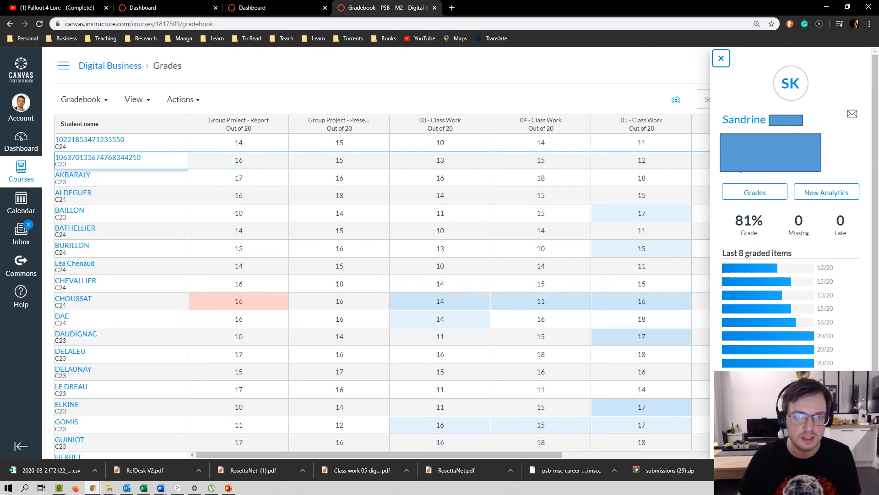
{"action": "mouse_move", "coordinate": [81, 175]}
{"action": "left_mouse_down"}
{"action": "mouse_move", "coordinate": [160, 155]}
{"action": "mouse_move", "coordinate": [76, 131]}
{"action": "mouse_move", "coordinate": [46, 149]}
{"action": "mouse_move", "coordinate": [76, 181]}
{"action": "mouse_move", "coordinate": [104, 170]}
{"action": "left_mouse_up"}
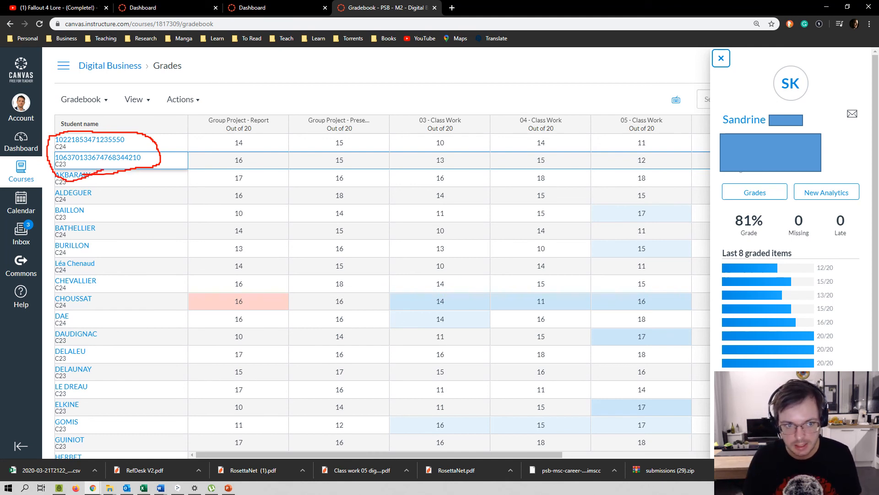